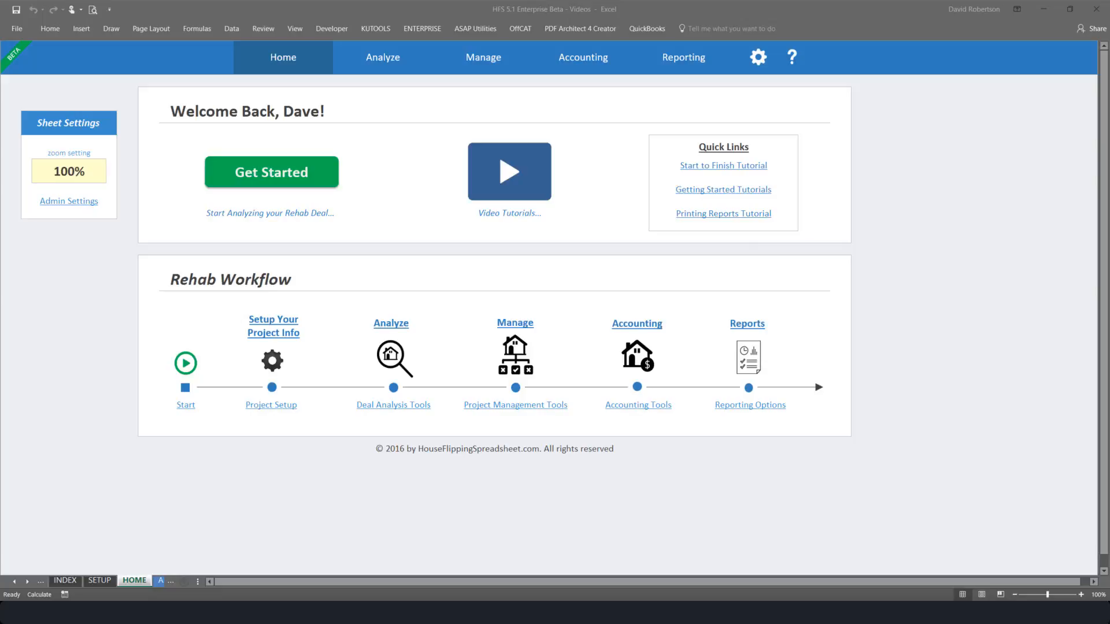
- In the project setup, name the project Bat House and set the property type to Single Family Home
{"action": "left_click", "coordinate": [203, 407]}
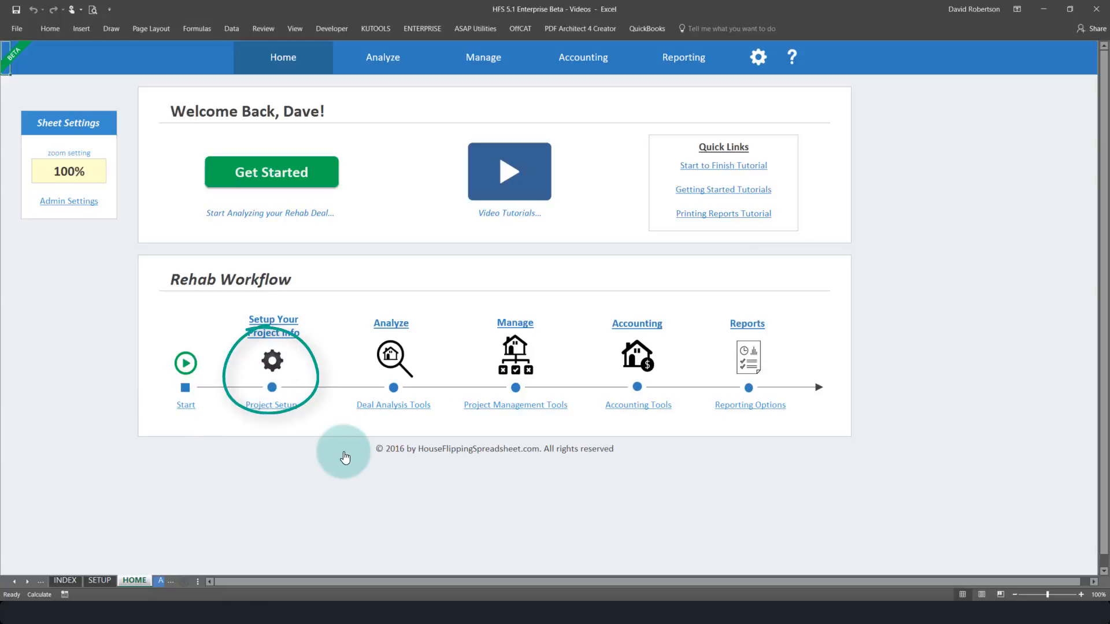
{"action": "left_click", "coordinate": [758, 58]}
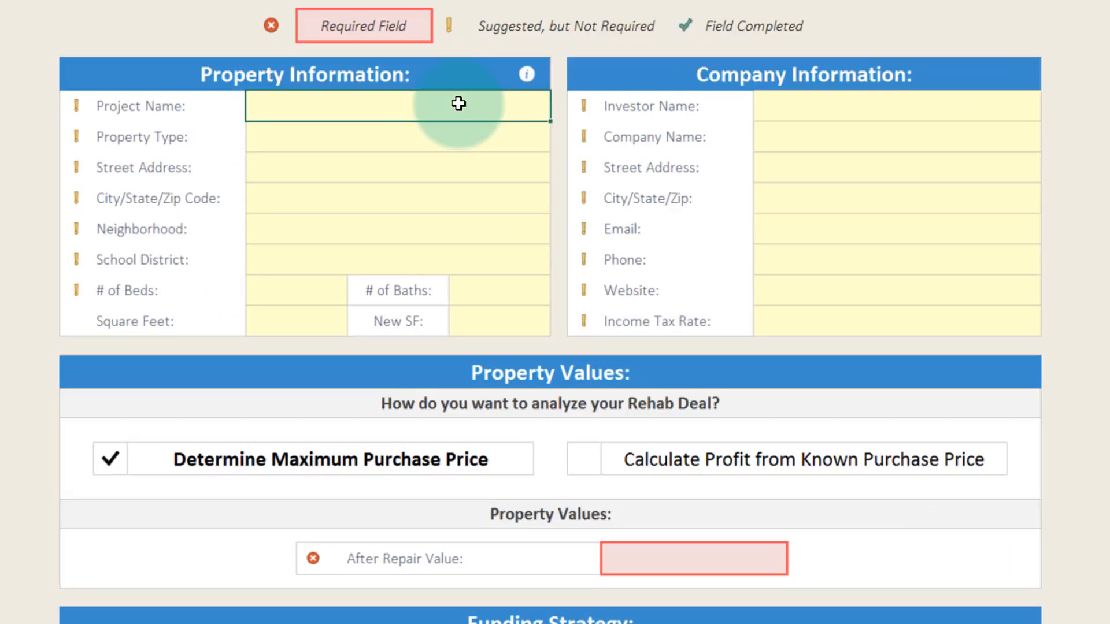
{"action": "type", "text": "Bat House"}
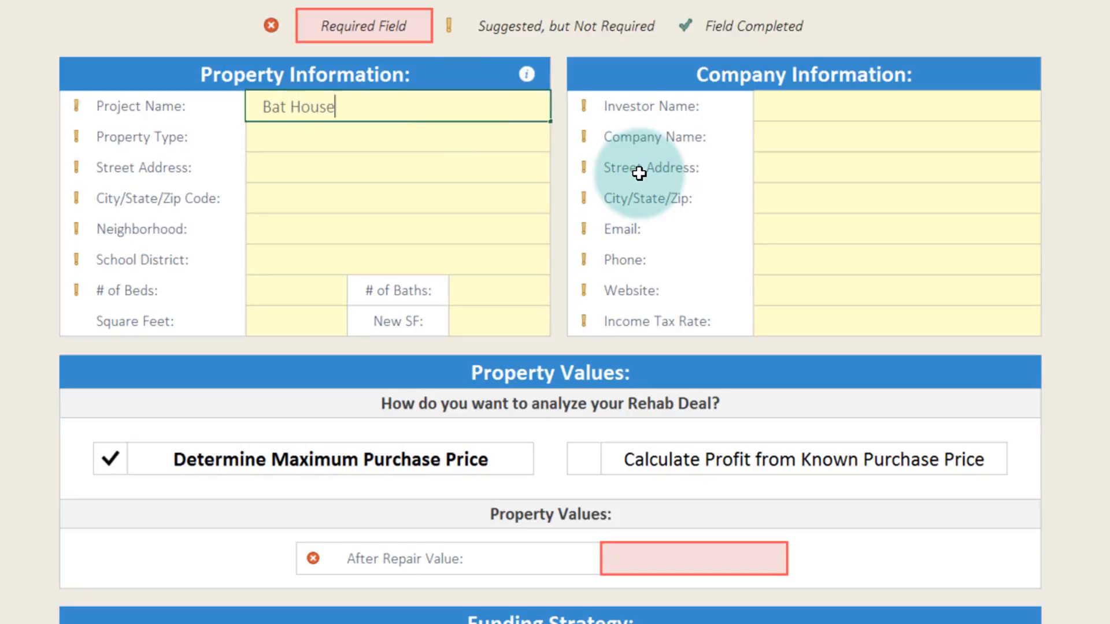
{"action": "key", "text": "Return"}
{"action": "left_click", "coordinate": [560, 144]}
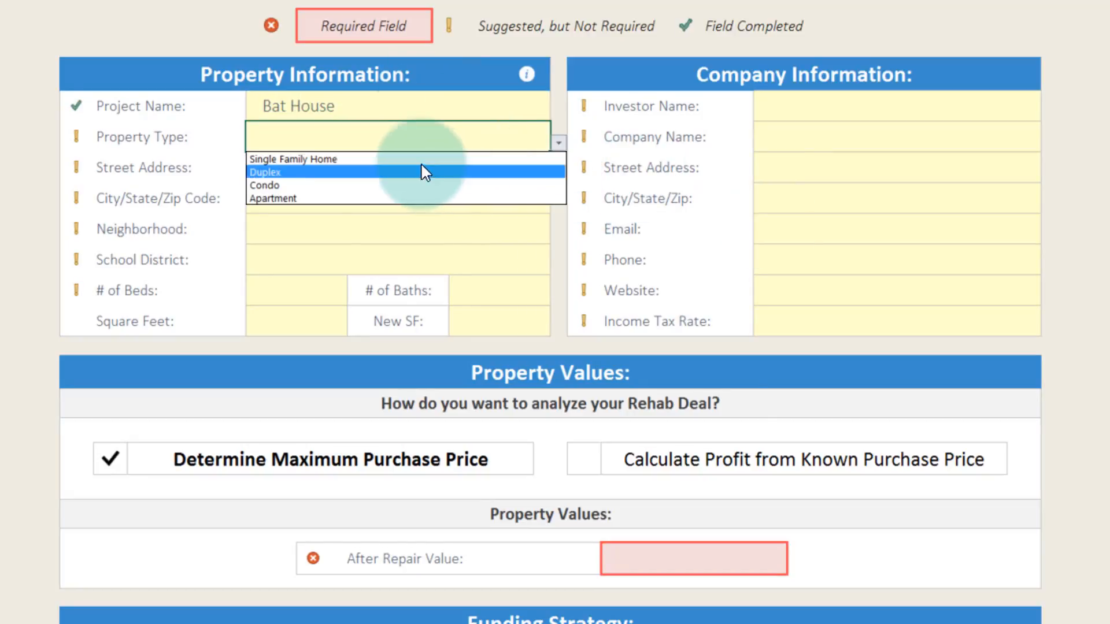
{"action": "left_click", "coordinate": [359, 157]}
{"action": "key", "text": "Return"}
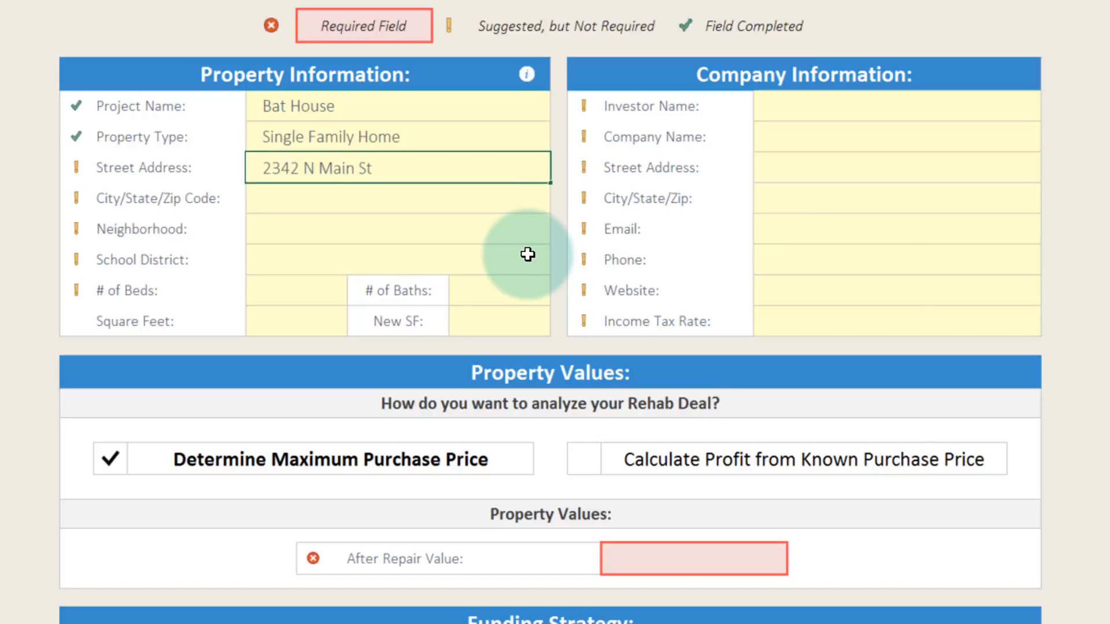
- Enter the property's street address and its city, state and ZIP code in the property information
{"action": "key", "text": "Return"}
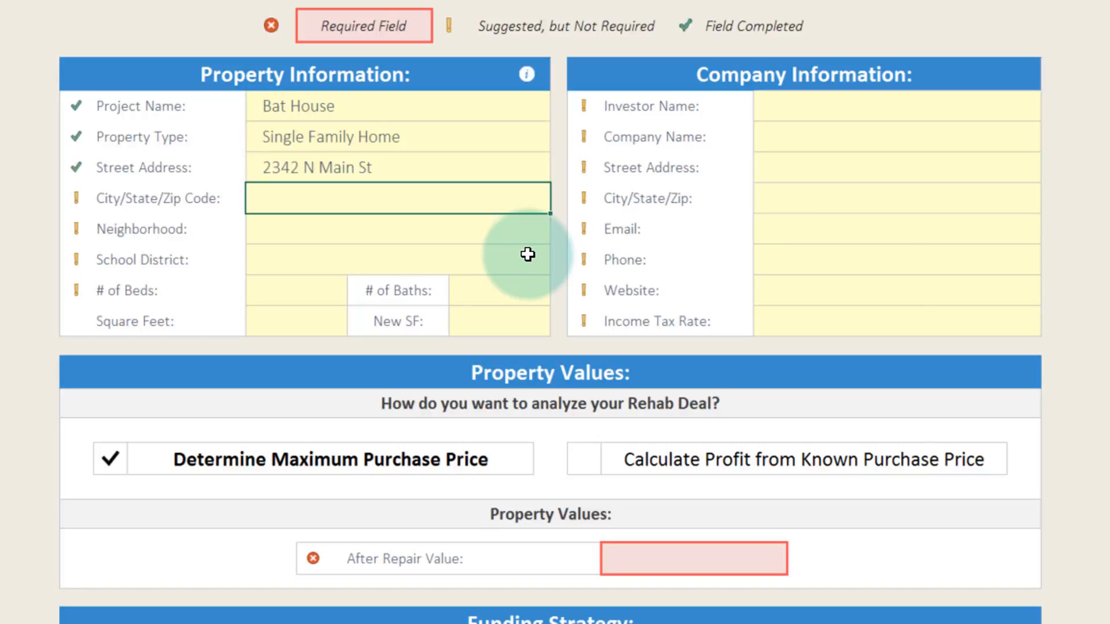
{"action": "type", "text": "Kansas City Mo"}
{"action": "key", "text": "BackSpace"}
{"action": "type", "text": "O 64116"}
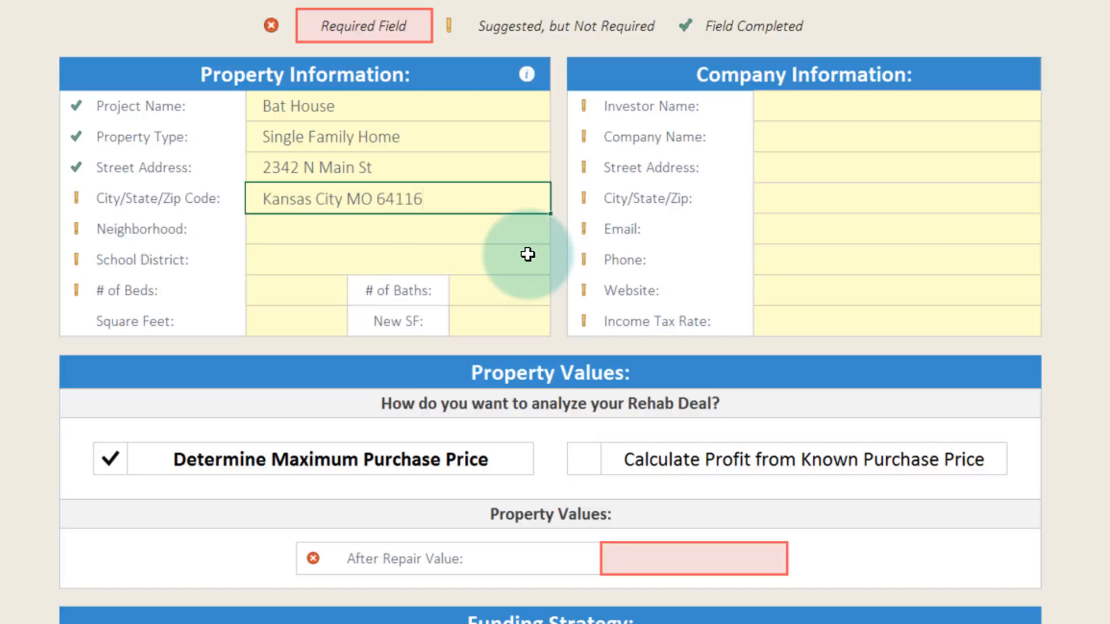
{"action": "key", "text": "Return"}
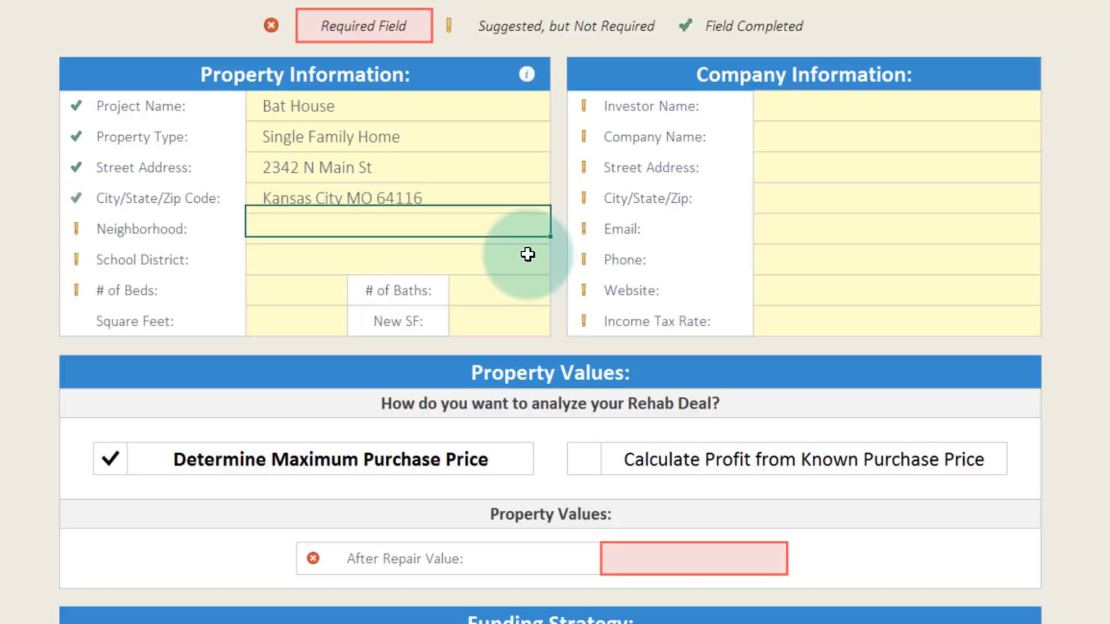
- Set the property's neighborhood to The Coves and its school district to Park Hill School District
{"action": "type", "text": "The Coves"}
{"action": "key", "text": "Return"}
{"action": "type", "text": "Pa"}
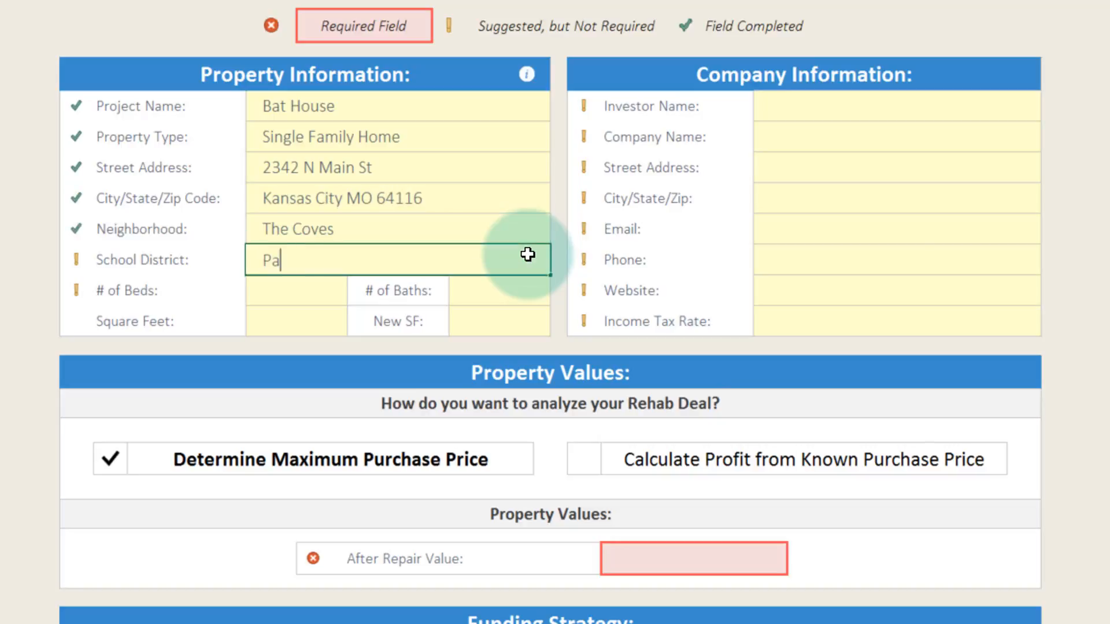
{"action": "type", "text": "rk Hill School District"}
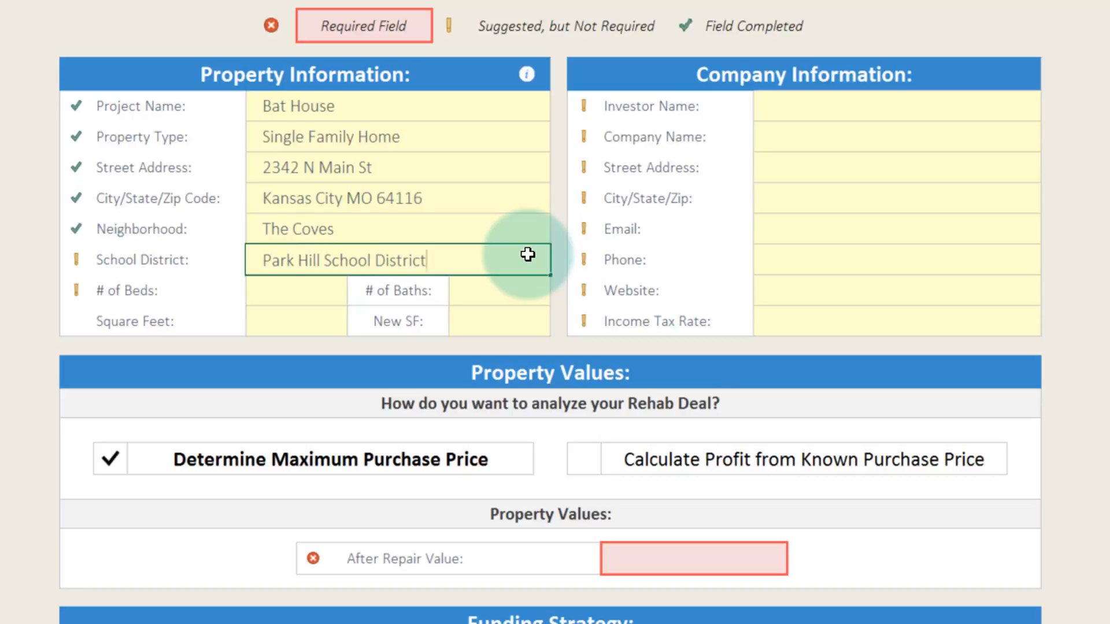
{"action": "key", "text": "Return"}
- Record 3 beds, 2 baths and 1750 square feet for the property
{"action": "type", "text": "3"}
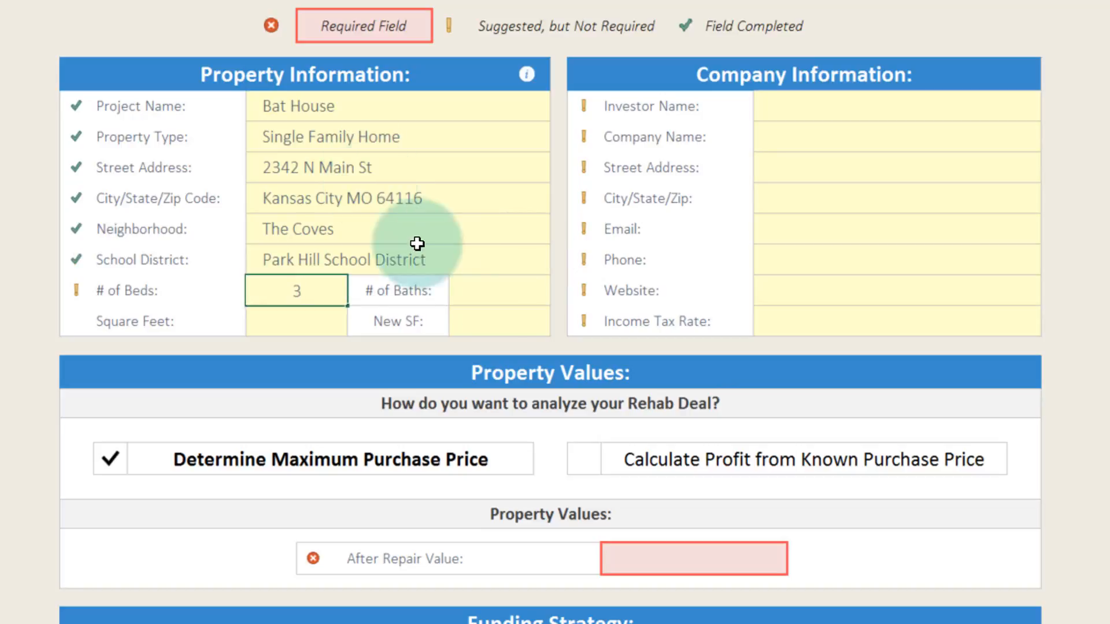
{"action": "left_click", "coordinate": [487, 292]}
{"action": "type", "text": "2"}
{"action": "left_click", "coordinate": [313, 326]}
{"action": "type", "text": "1750"}
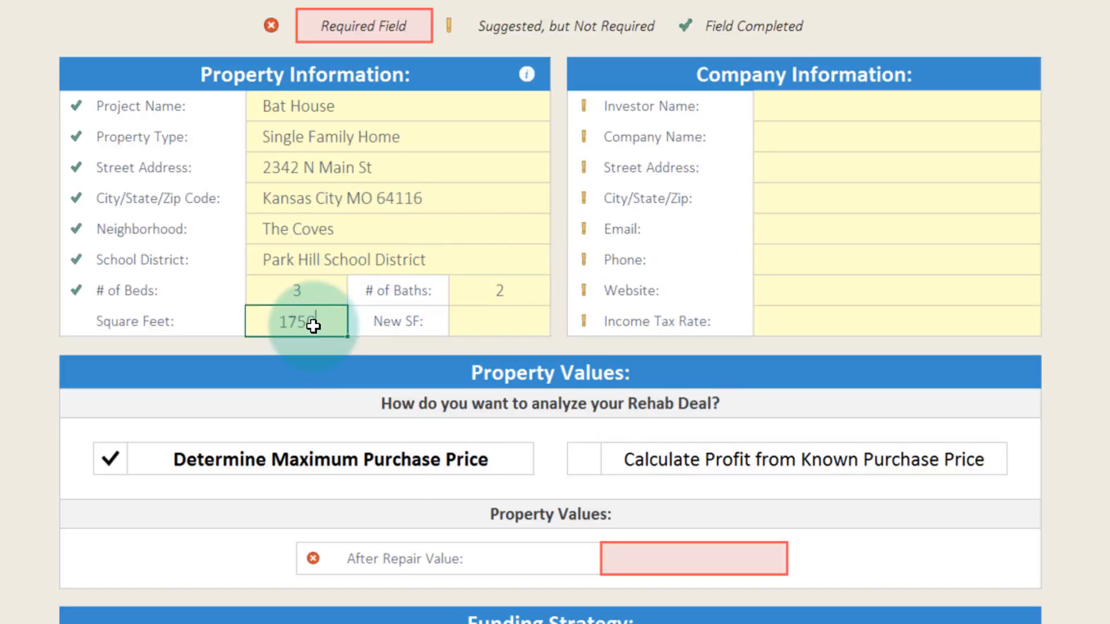
{"action": "key", "text": "Return"}
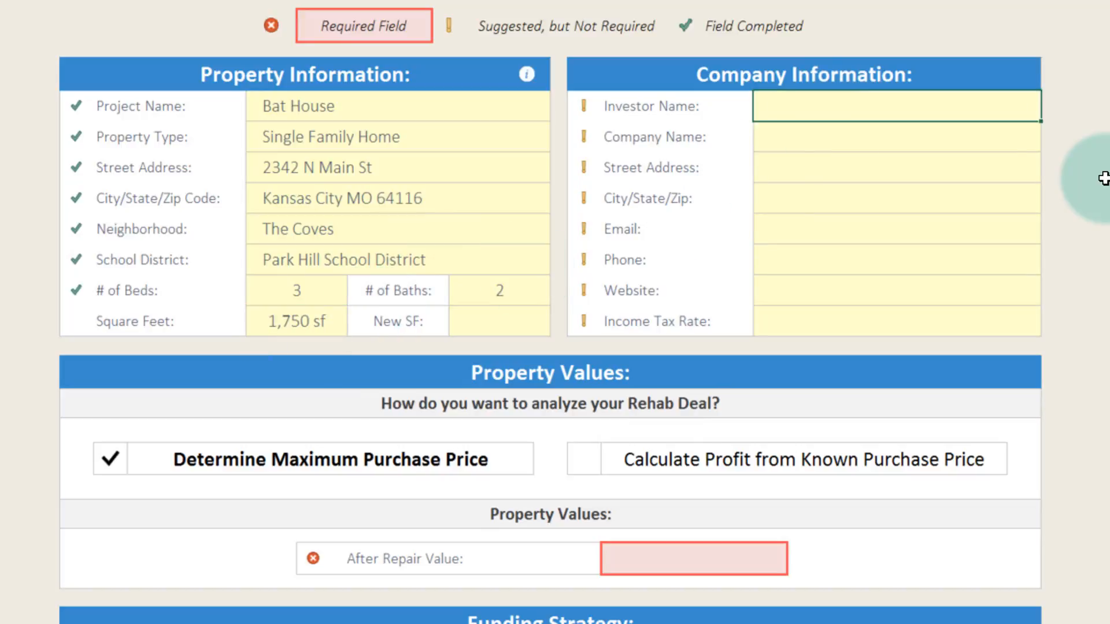
- Fill in the investor's name and set the company name to Venture Sheets in the company information
{"action": "type", "text": "Dave"}
{"action": "key", "text": "Return"}
{"action": "type", "text": "Venture Sheets"}
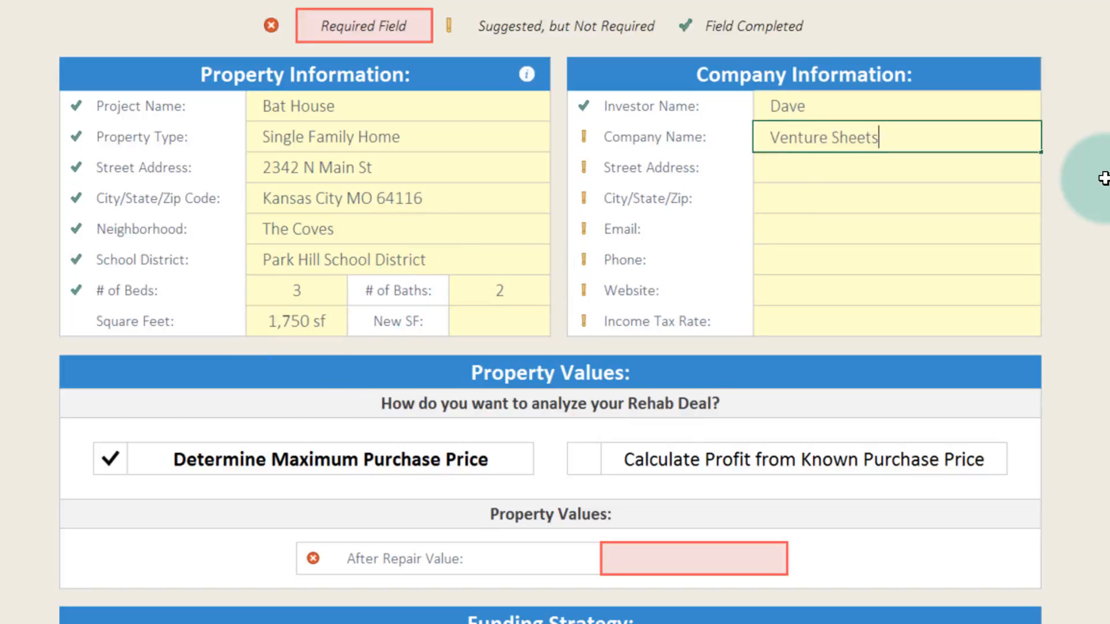
{"action": "key", "text": "Return"}
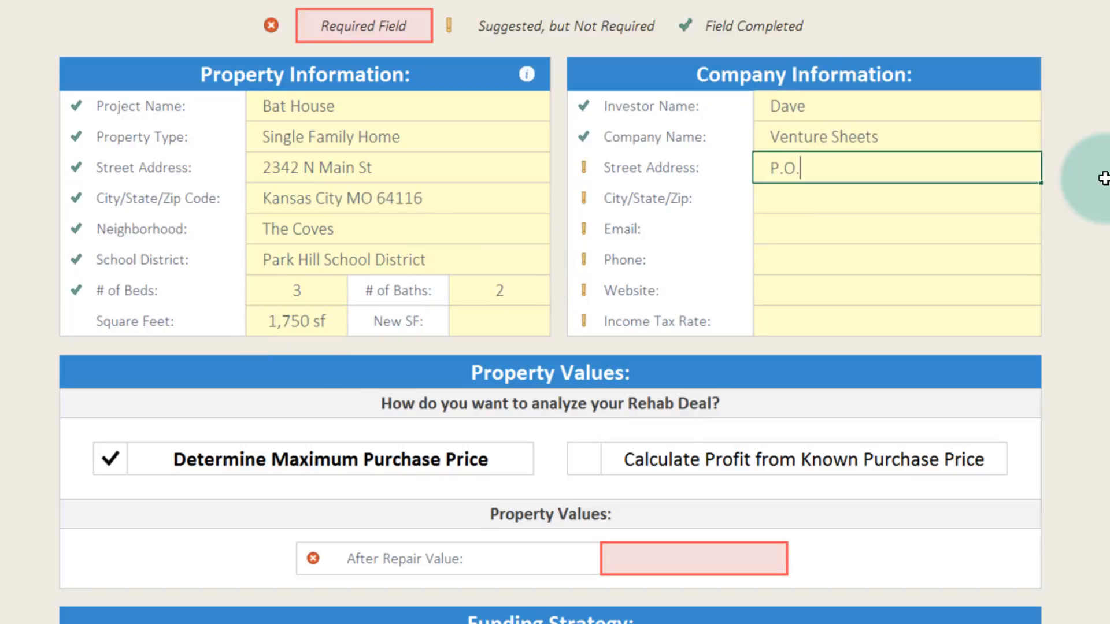
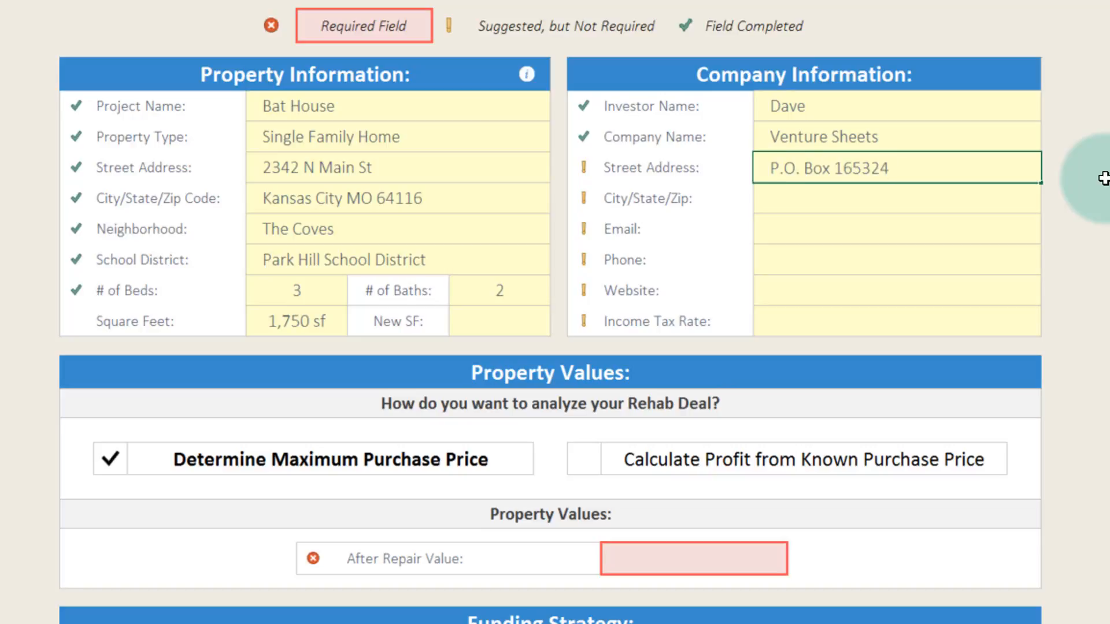
- Enter the company's mailing address and its city, state and ZIP code
{"action": "key", "text": "Return"}
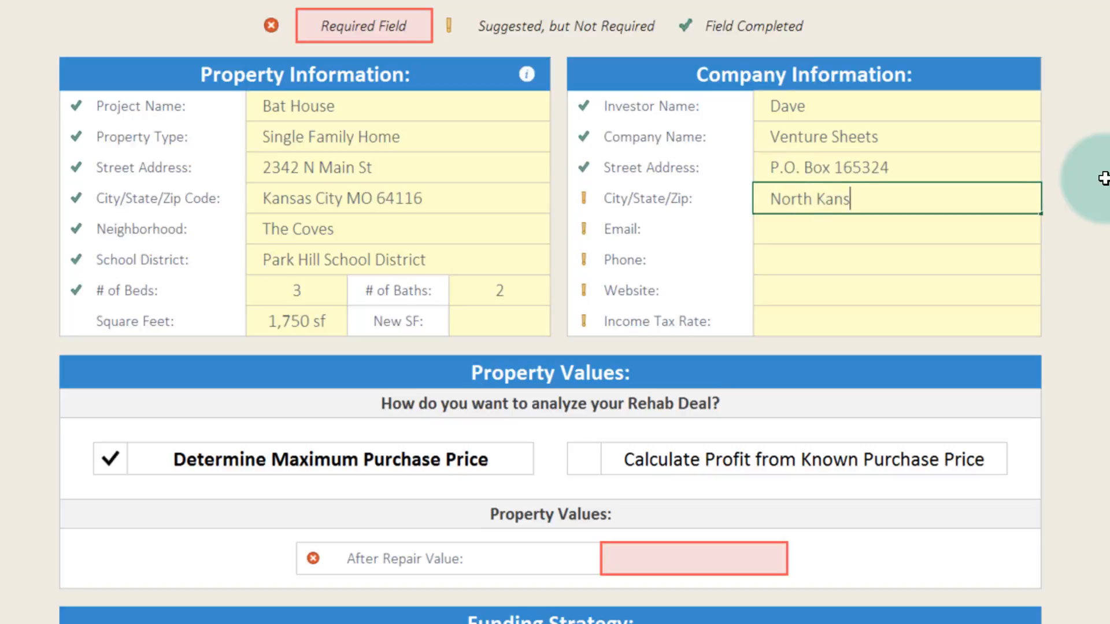
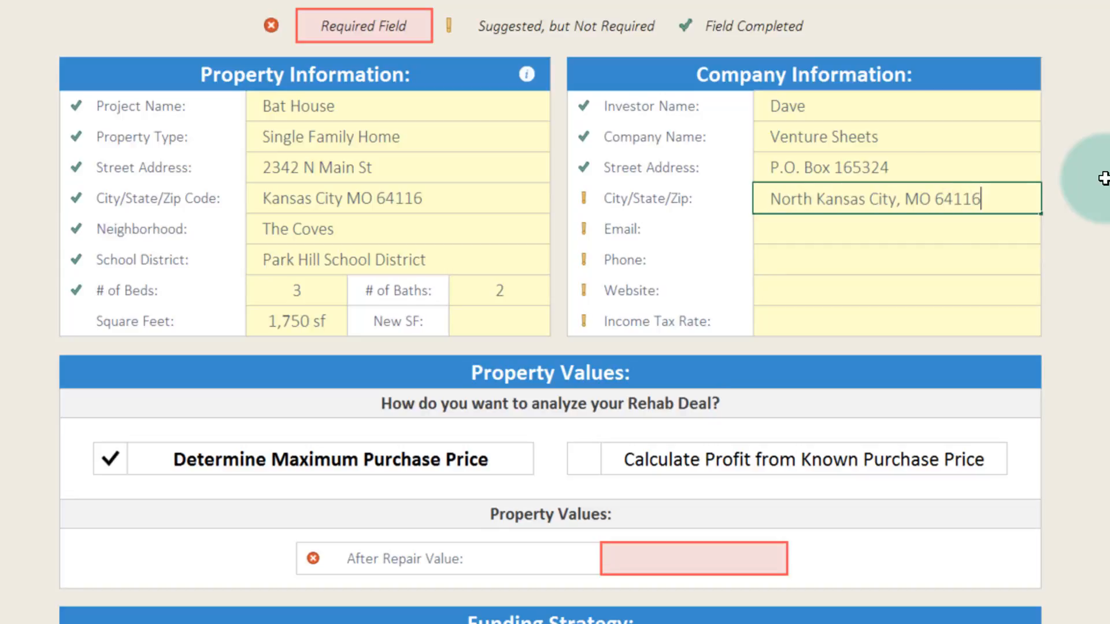
{"action": "key", "text": "Return"}
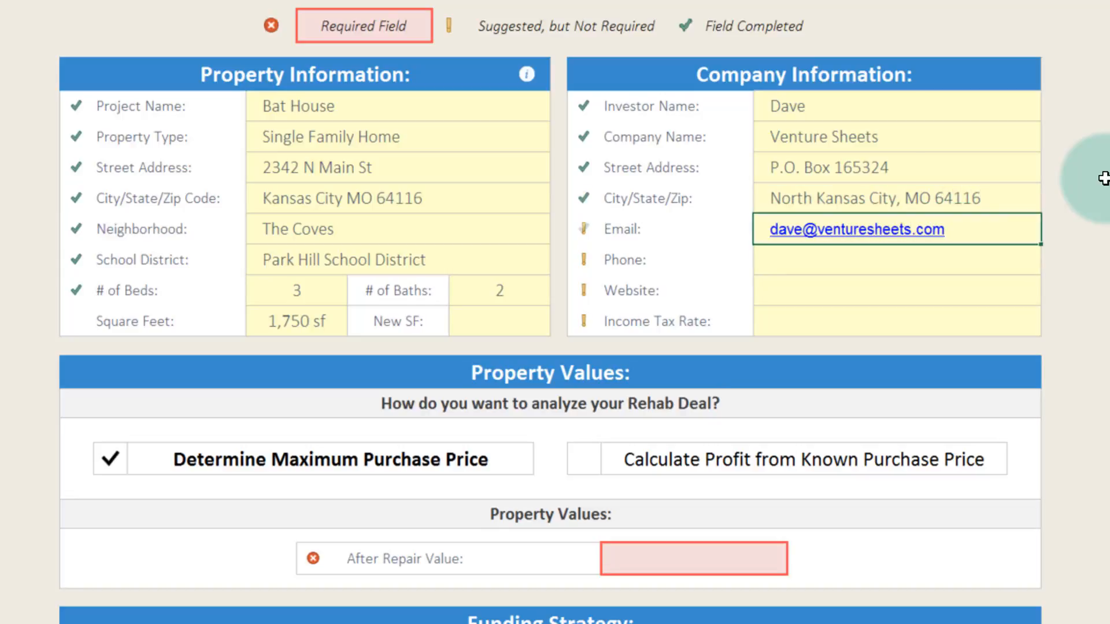
- Fill in the company's contact e-mail and phone number
{"action": "key", "text": "Return"}
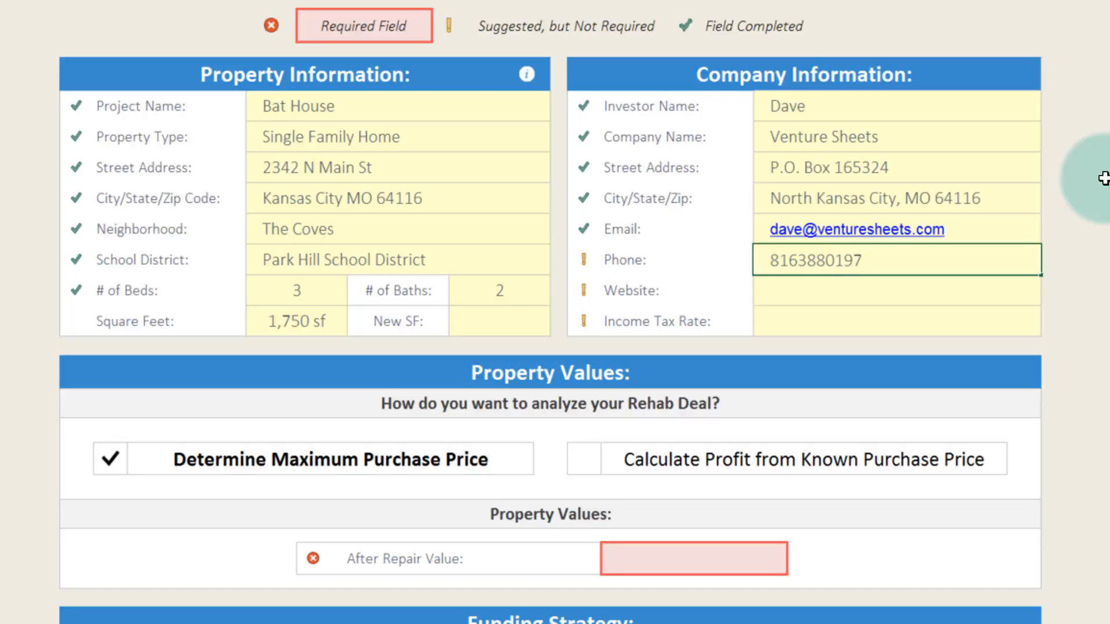
{"action": "key", "text": "Return"}
{"action": "type", "text": "www.houseflippingspreadsheet.com"}
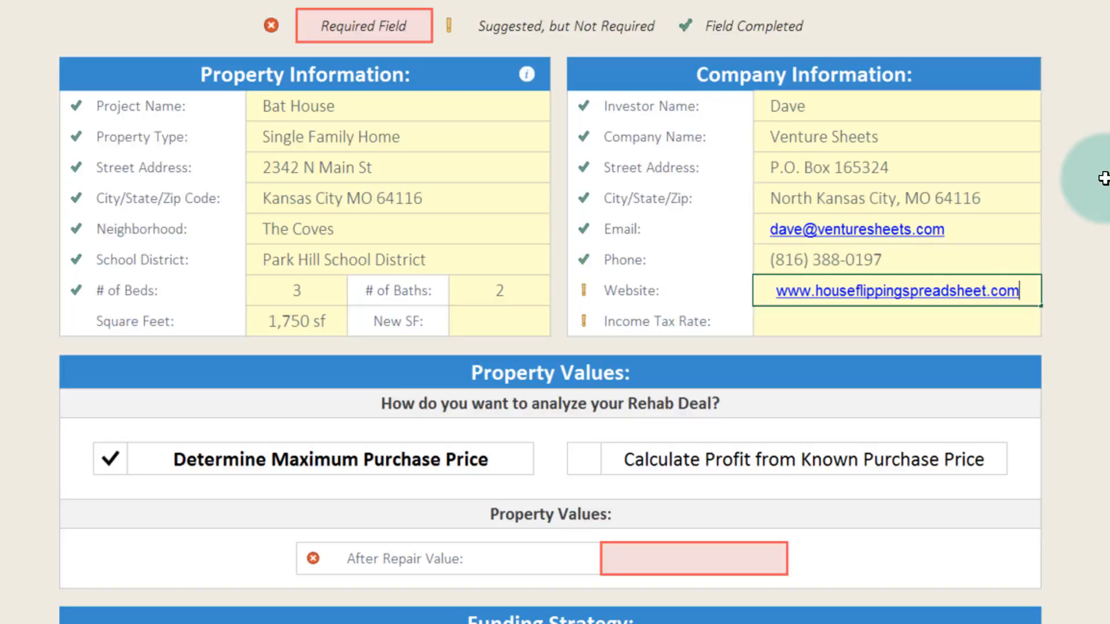
{"action": "key", "text": "Return"}
{"action": "type", "text": "25%"}
{"action": "key", "text": "Return"}
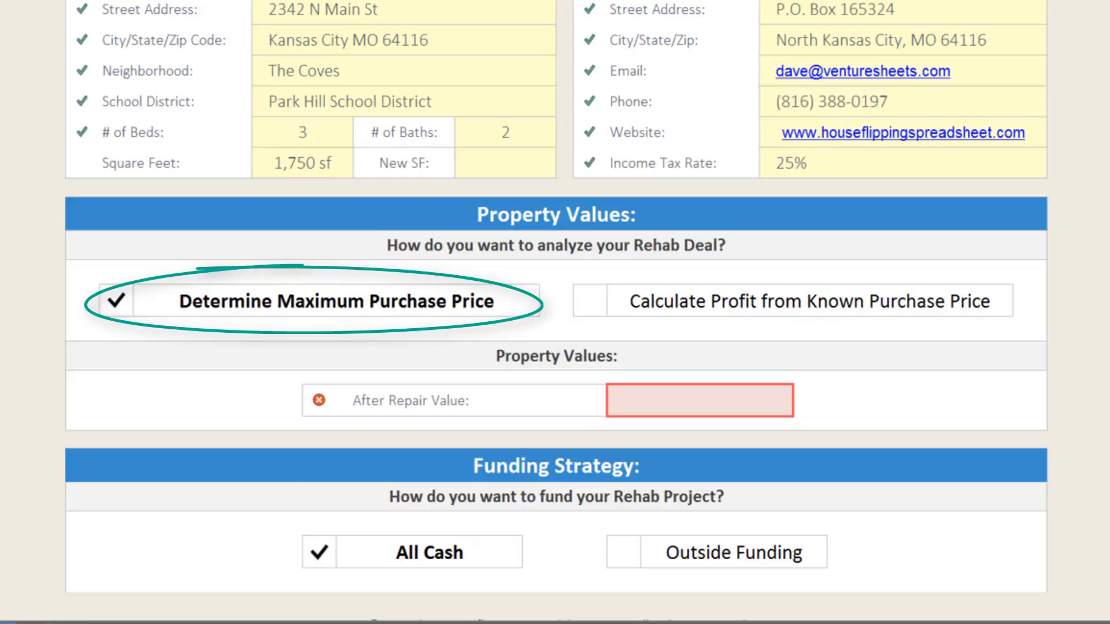
- Set the After Repair Value to 175000 in the property values
{"action": "left_click", "coordinate": [649, 404]}
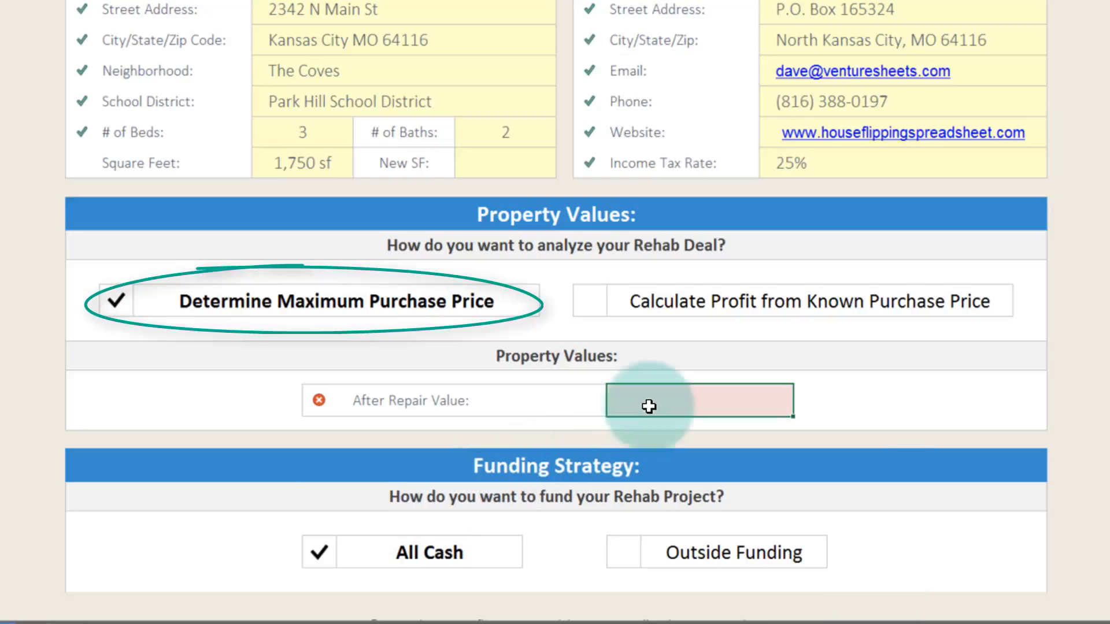
{"action": "type", "text": "17"}
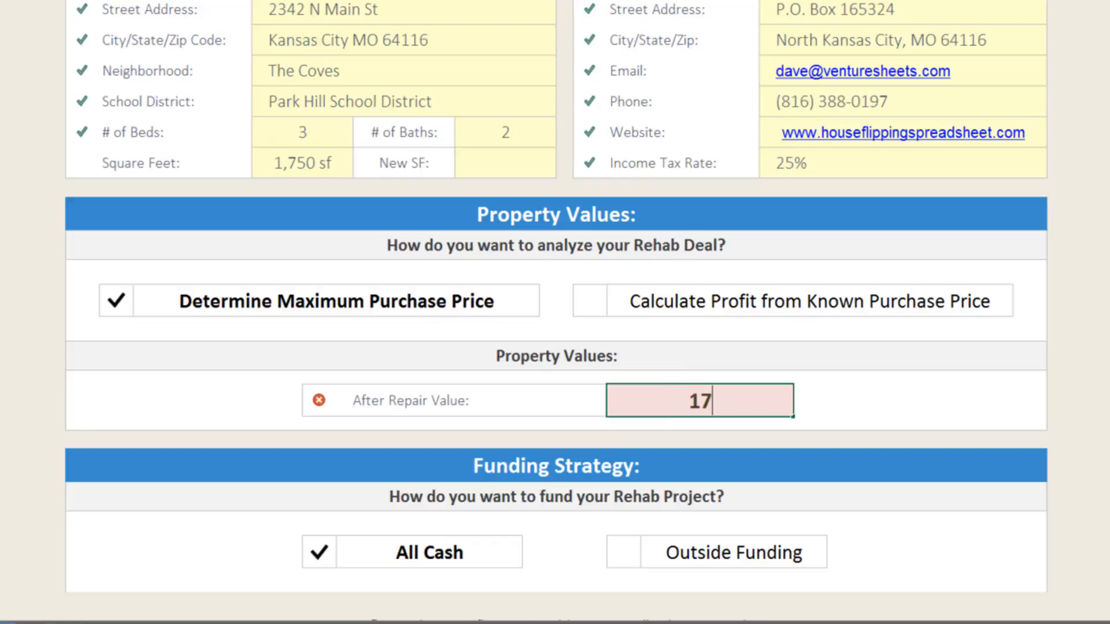
{"action": "type", "text": "5,00000"}
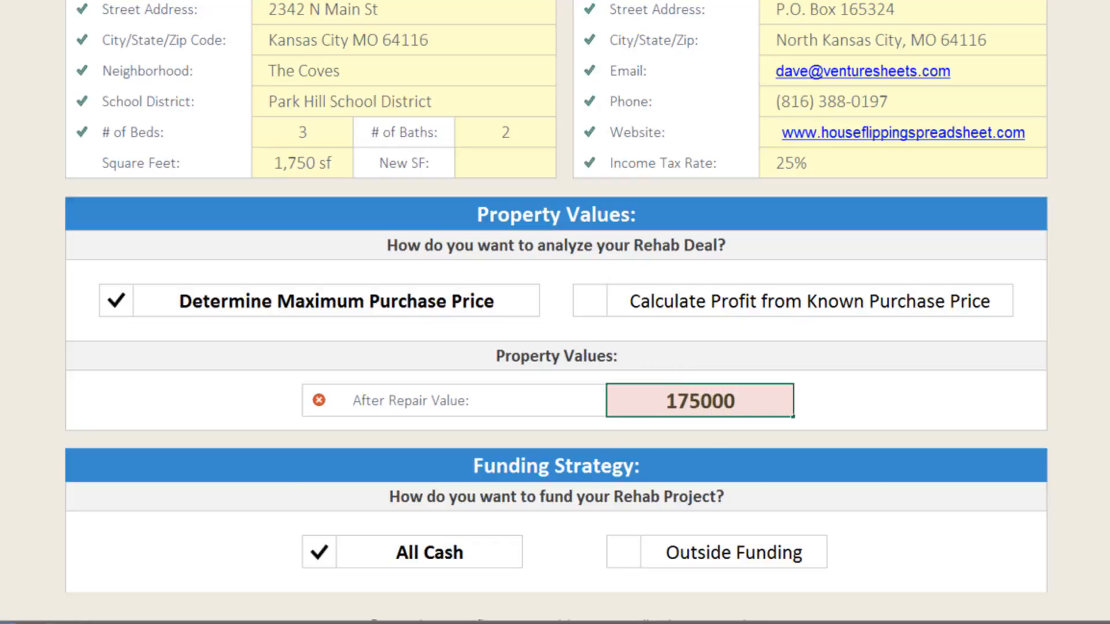
{"action": "key", "text": "Return"}
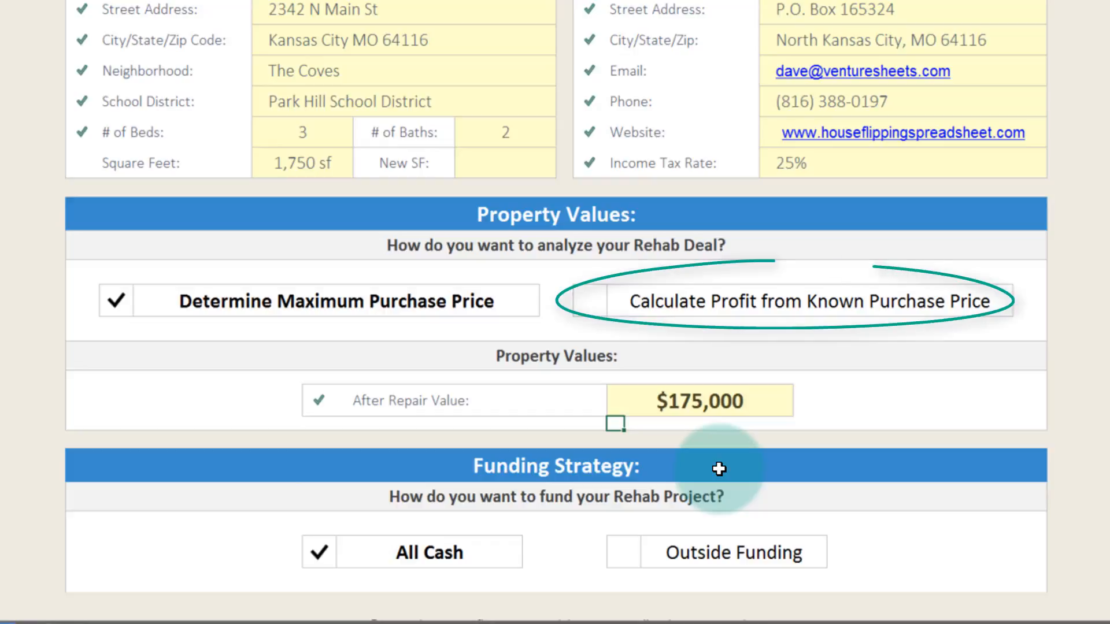
- Switch the deal analysis to Calculate Profit from Known Purchase Price and set the purchase price to 50000
{"action": "left_click", "coordinate": [722, 308]}
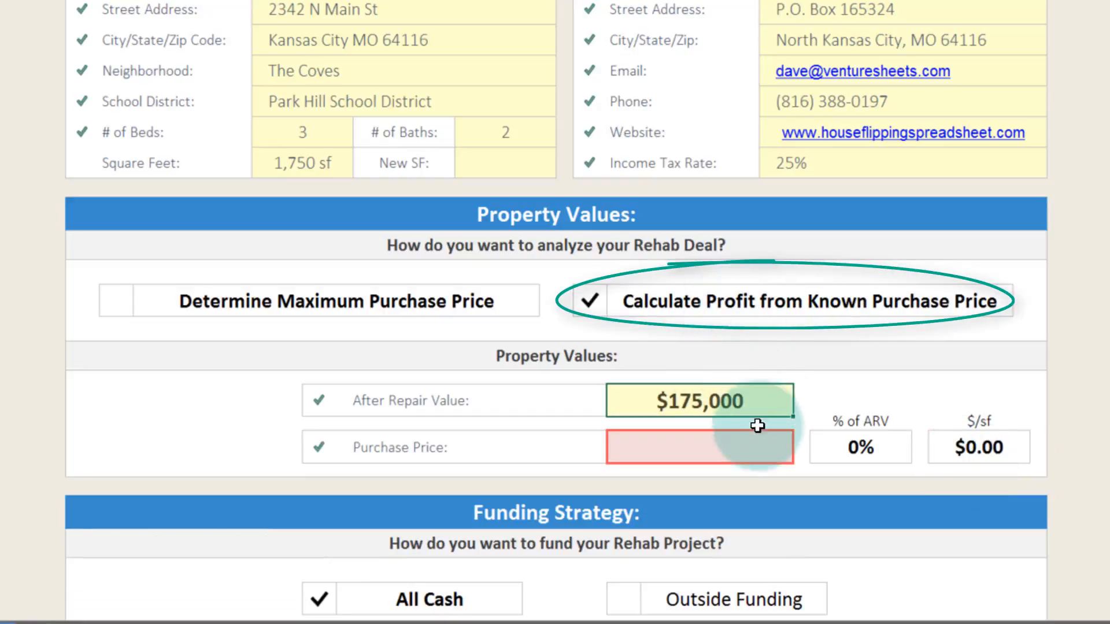
{"action": "left_click", "coordinate": [738, 443]}
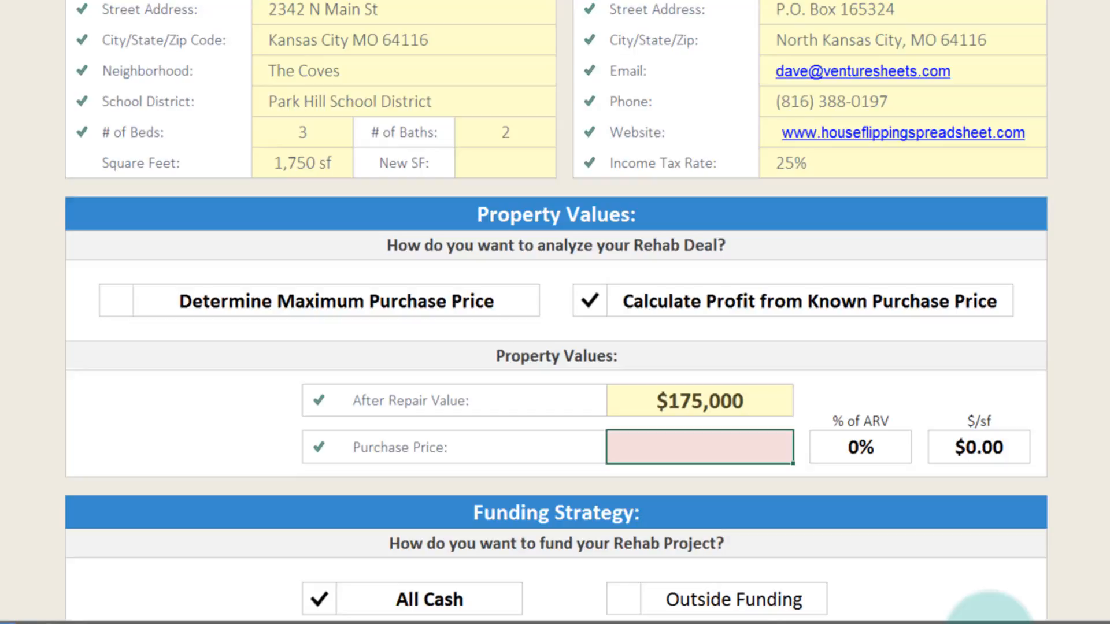
{"action": "type", "text": "50000"}
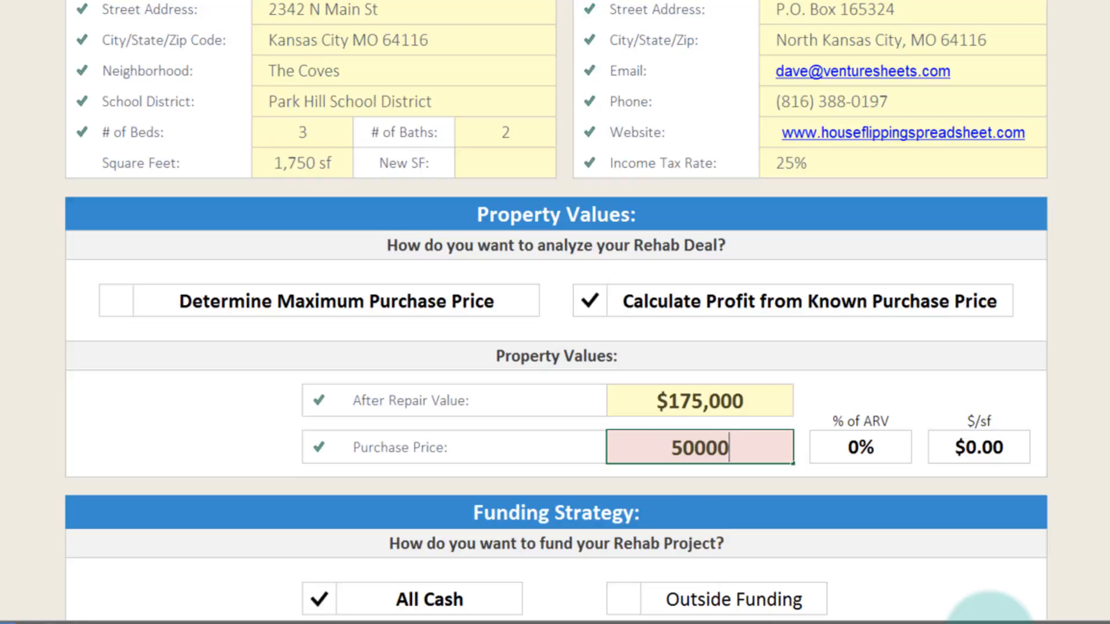
{"action": "key", "text": "Return"}
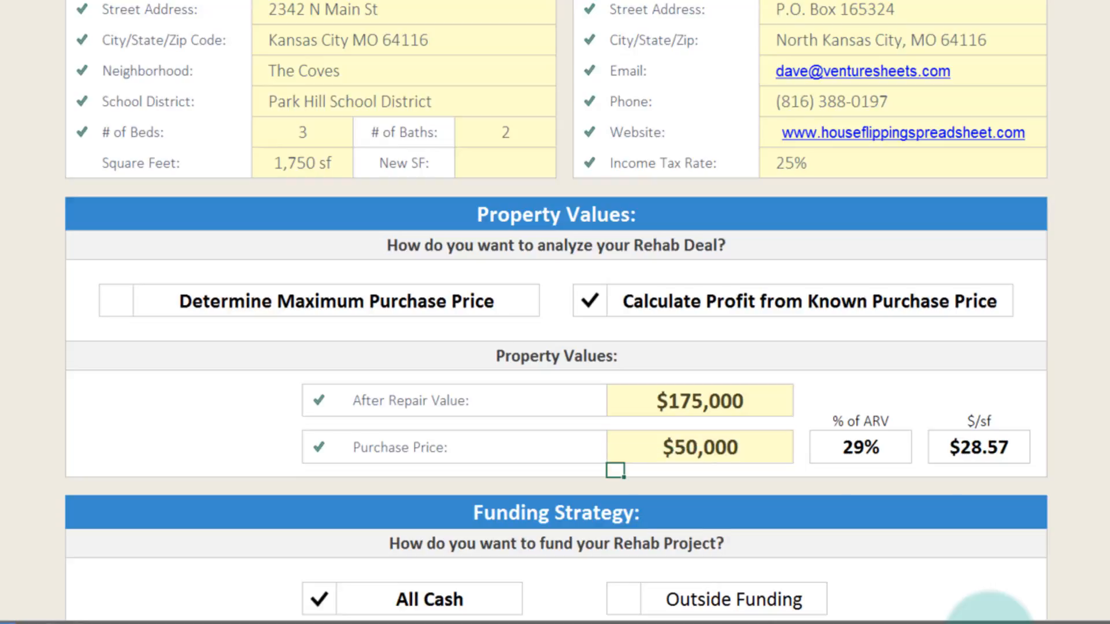
{"action": "left_click", "coordinate": [743, 449]}
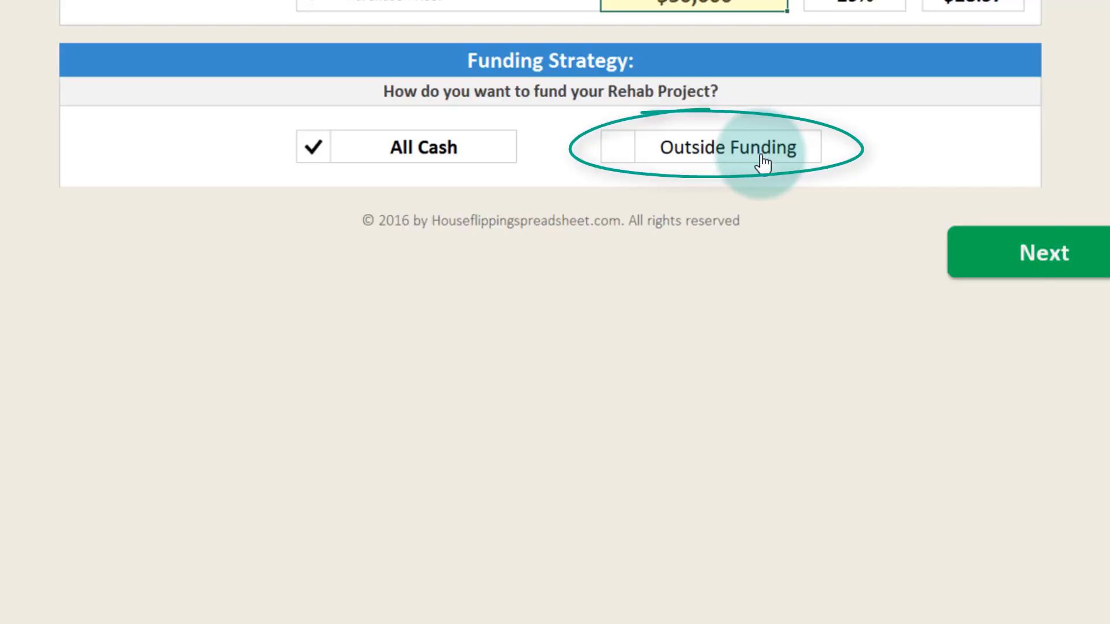
- Choose Outside Funding for the rehab project with one loan, and bring up the 1st Loan inputs
{"action": "left_click", "coordinate": [1016, 244]}
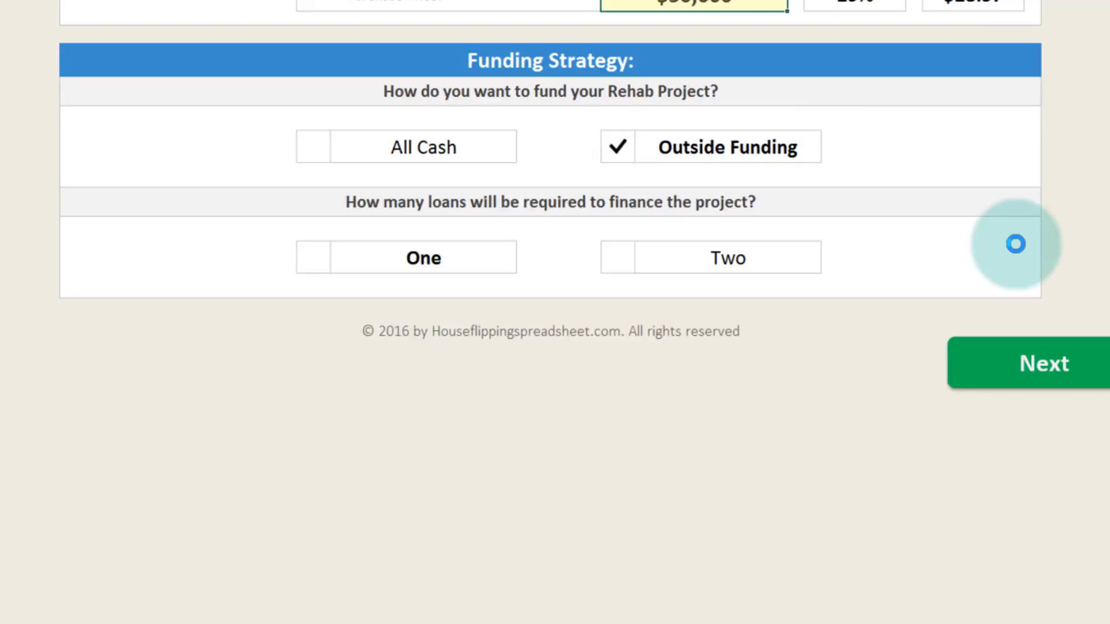
{"action": "left_click", "coordinate": [449, 258]}
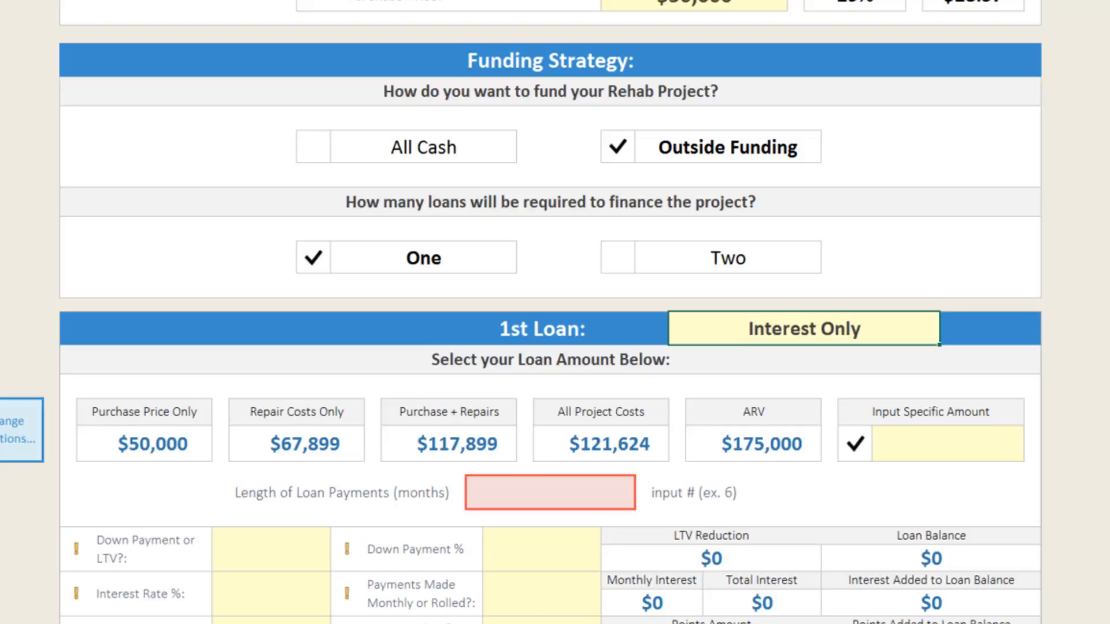
{"action": "scroll", "coordinate": [550, 312], "scroll_direction": "down", "scroll_amount": 4}
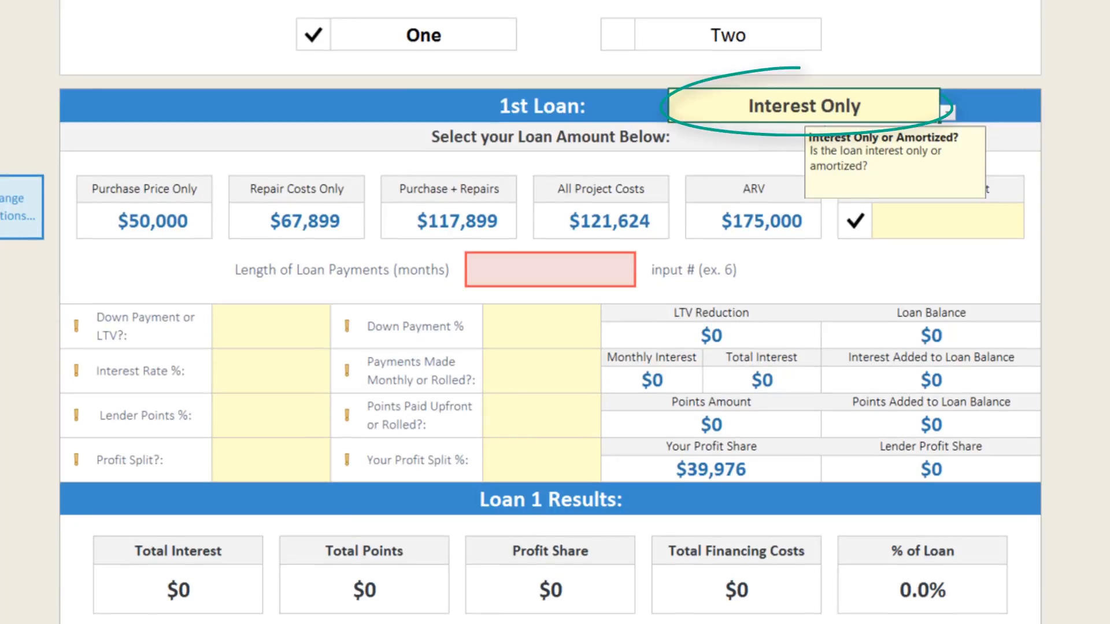
- View the loan type choices for the 1st Loan and keep Interest Only
{"action": "left_click", "coordinate": [948, 113]}
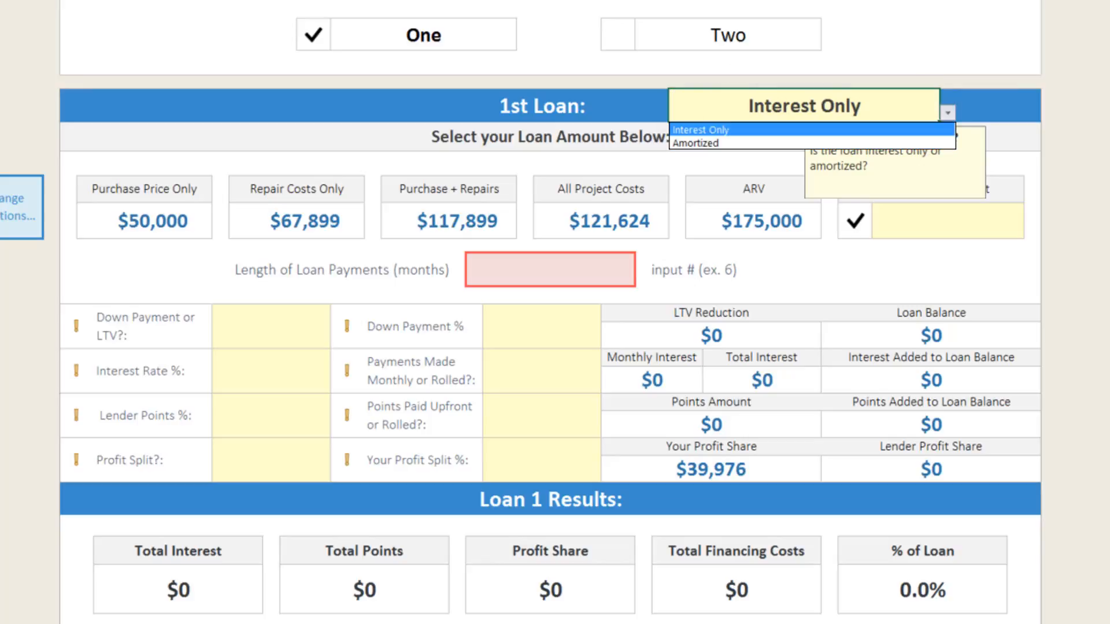
{"action": "key", "text": "Escape"}
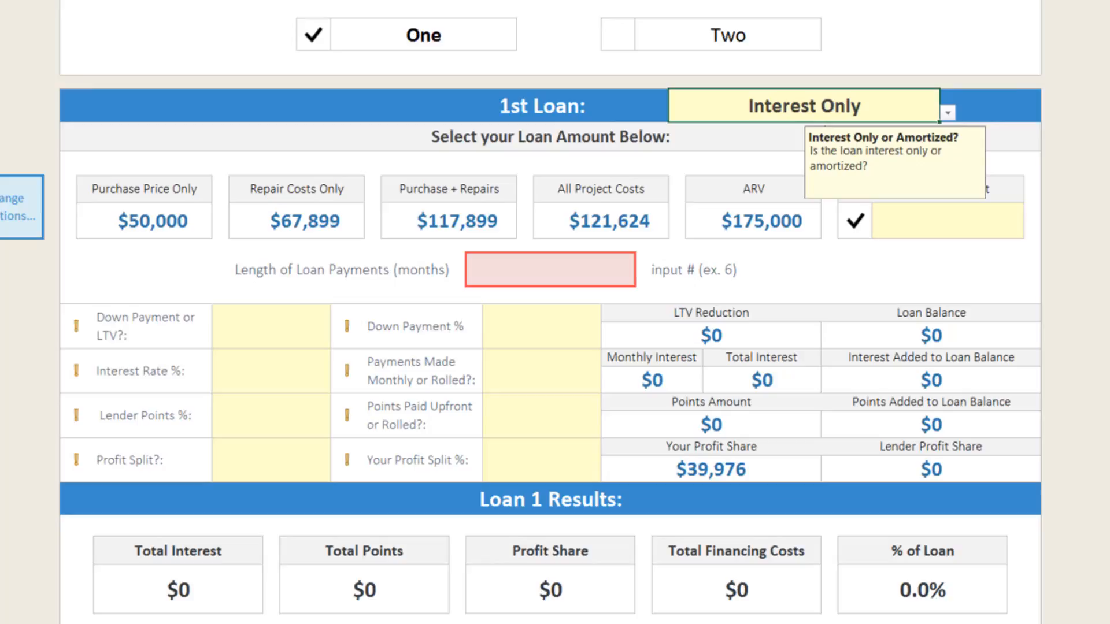
{"action": "left_click", "coordinate": [550, 270]}
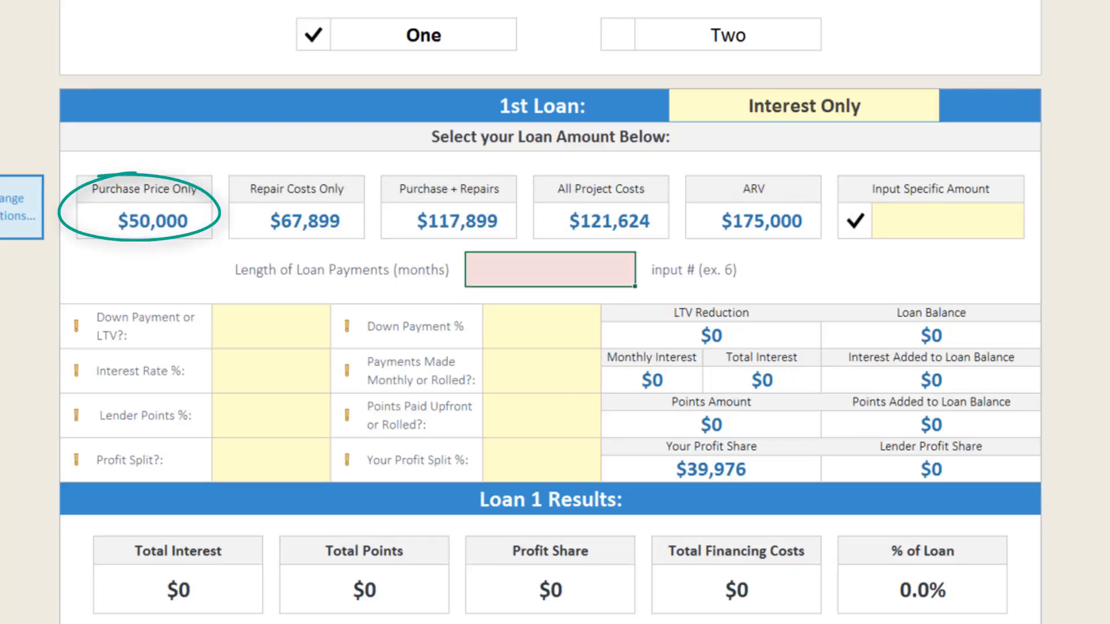
- Try the loan amount options Purchase Price Only, Repair Costs Only, Purchase + Repairs, All Project Costs and ARV one after another
{"action": "left_click", "coordinate": [93, 220]}
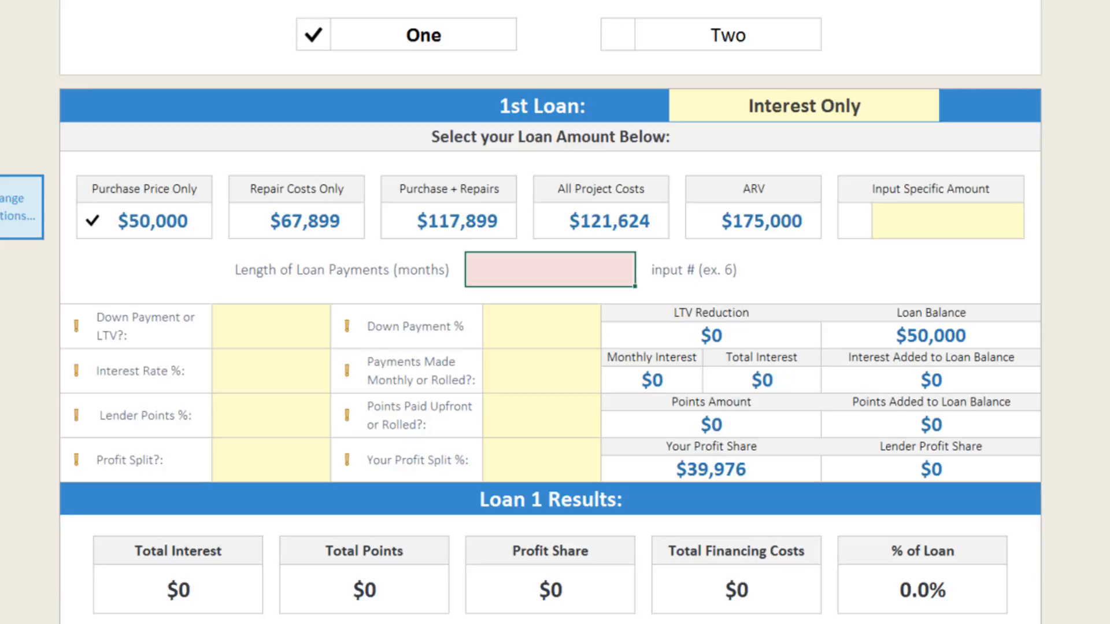
{"action": "left_click", "coordinate": [296, 221]}
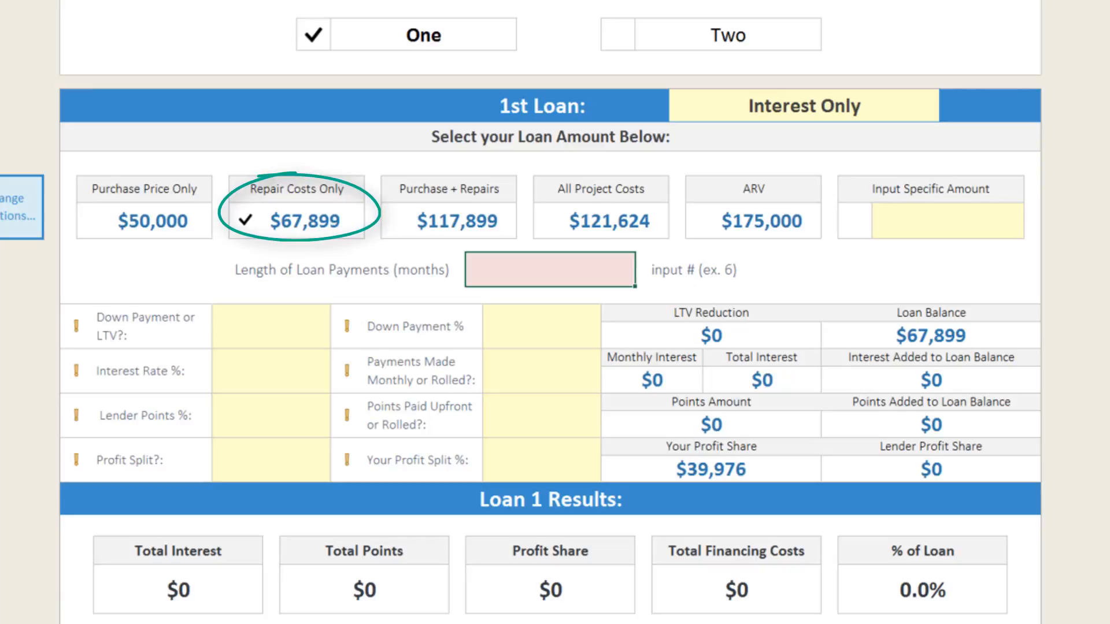
{"action": "left_click", "coordinate": [449, 221]}
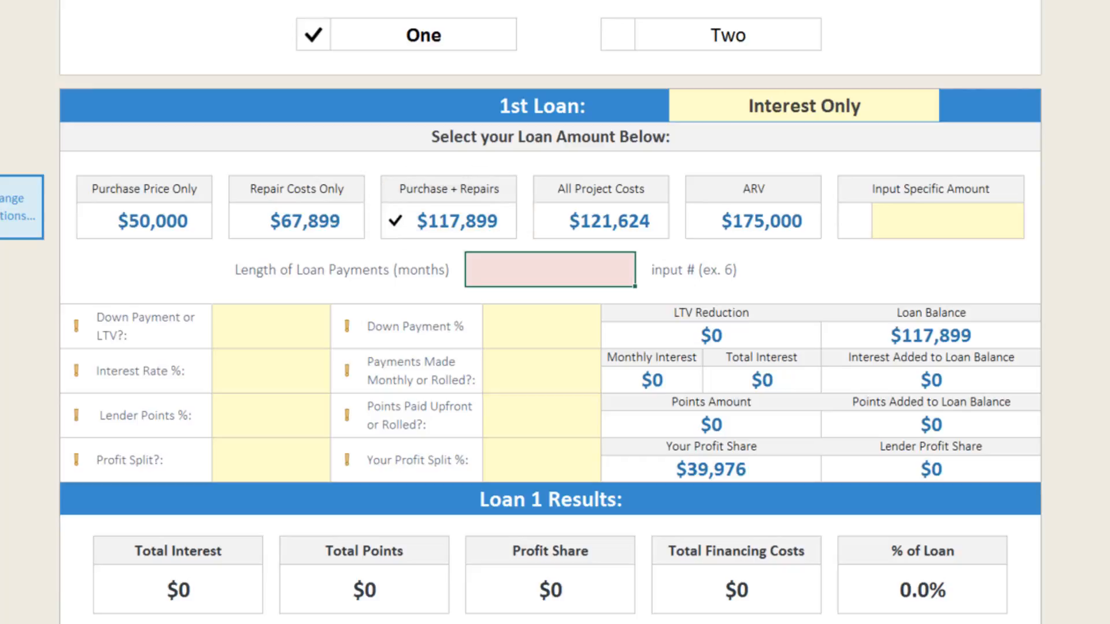
{"action": "left_click", "coordinate": [601, 220]}
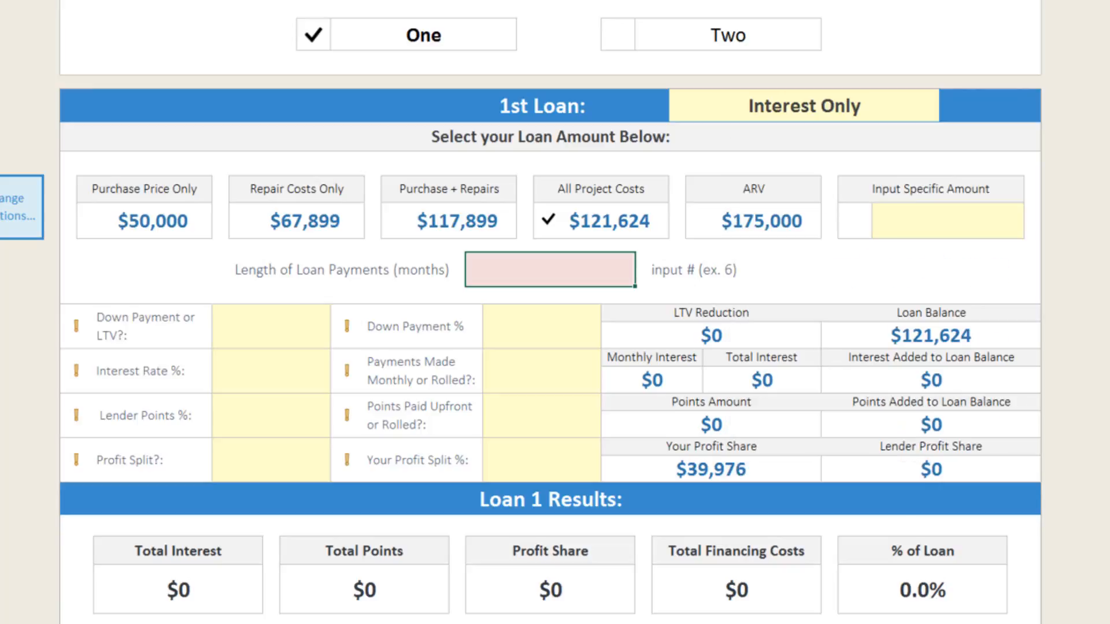
{"action": "left_click", "coordinate": [701, 220]}
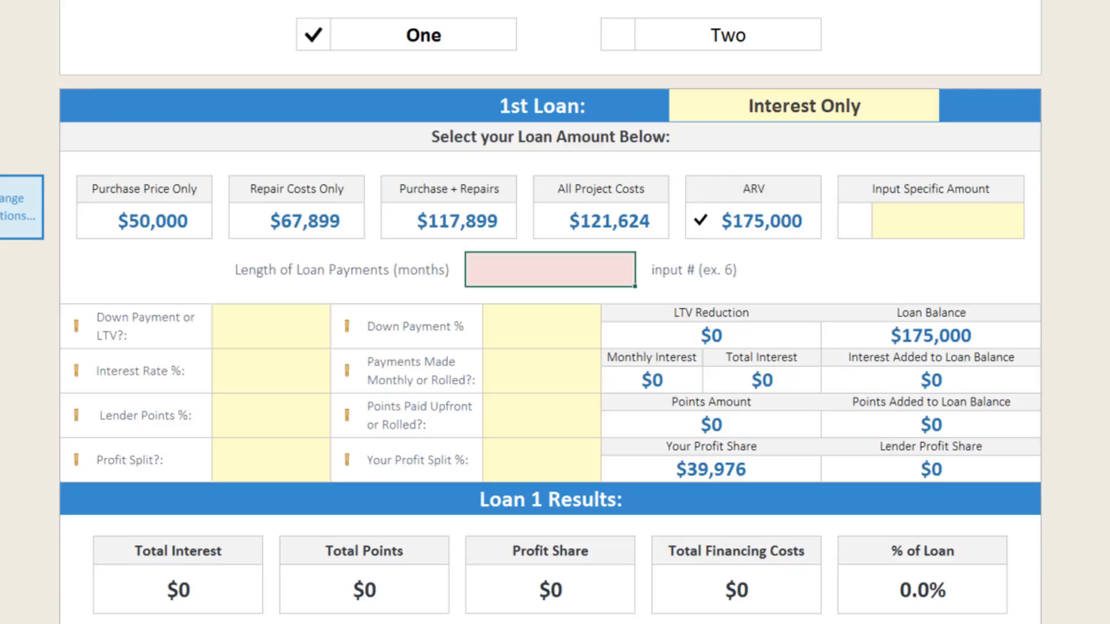
- Switch the 1st Loan amount to Input Specific Amount and enter 100000
{"action": "left_click", "coordinate": [855, 221]}
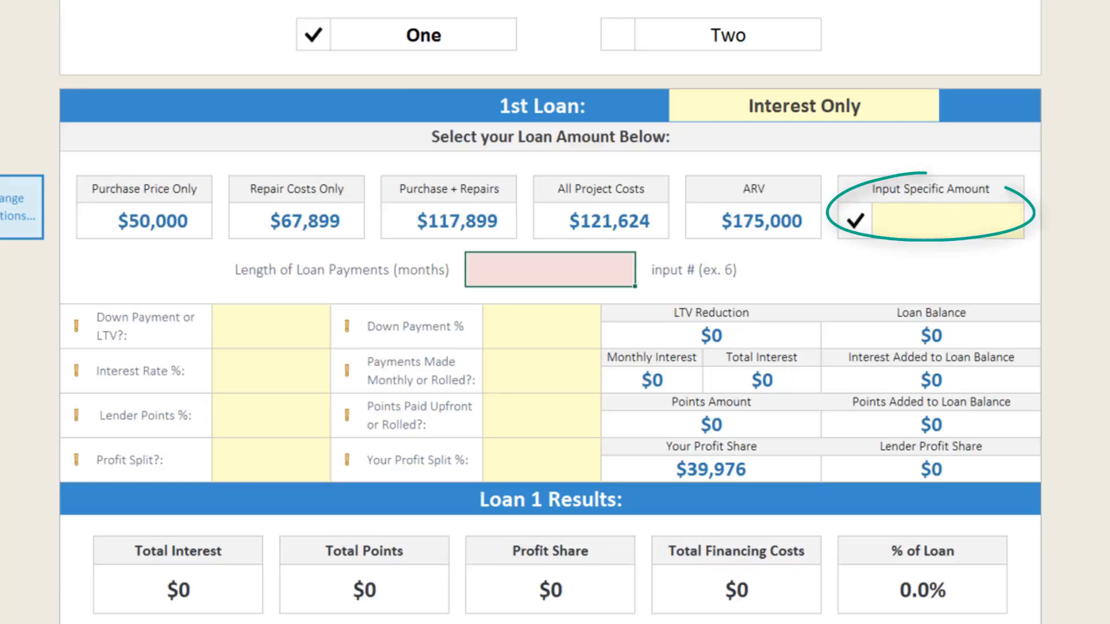
{"action": "left_click", "coordinate": [947, 220]}
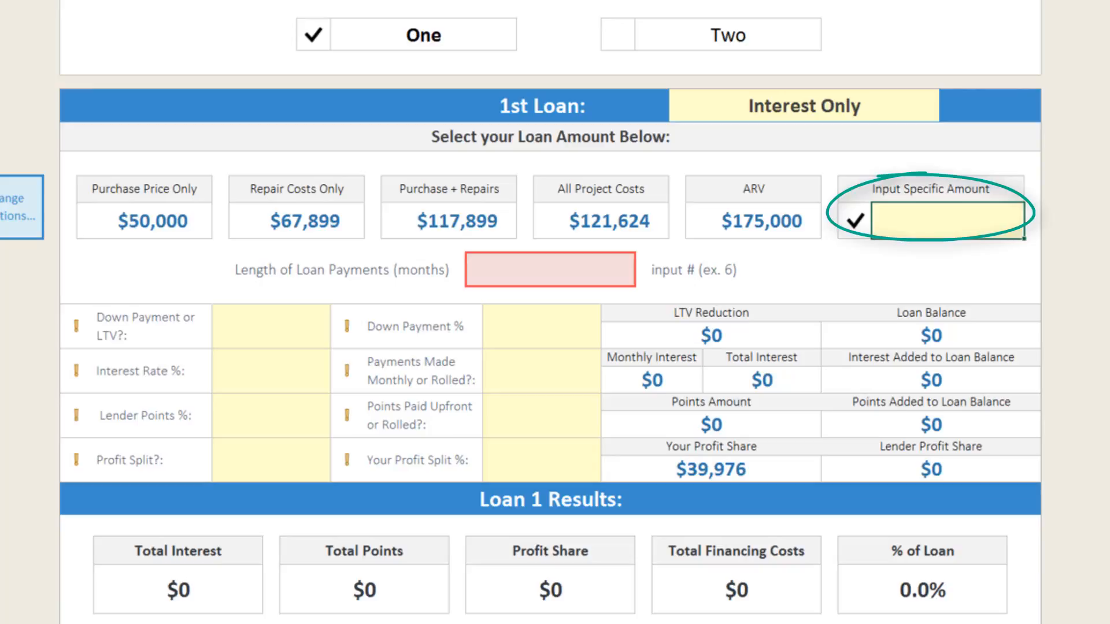
{"action": "type", "text": "100000"}
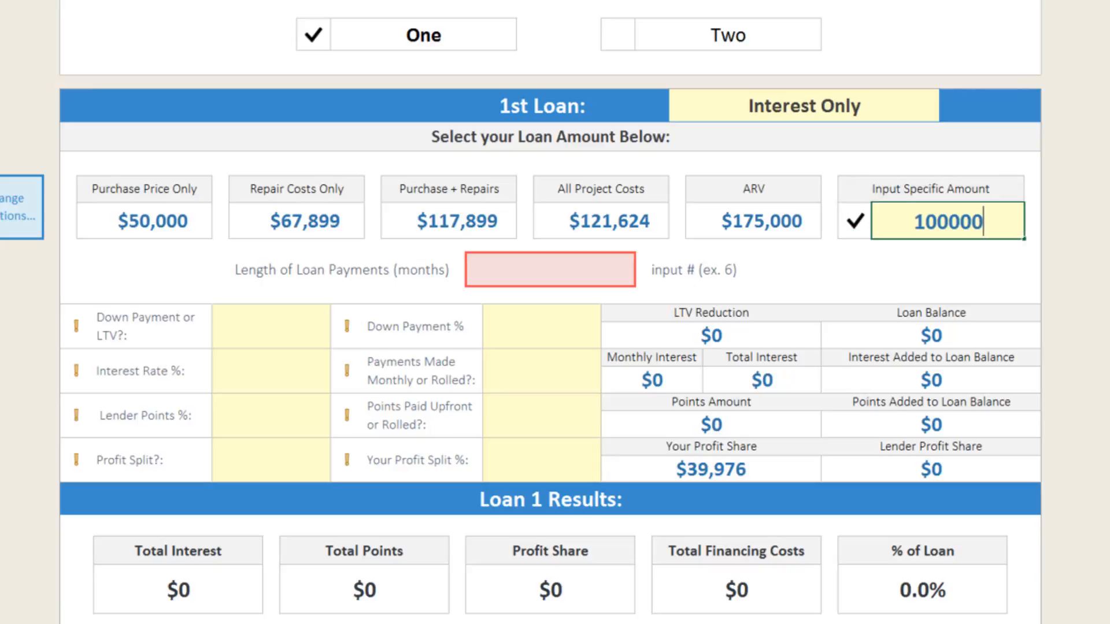
{"action": "key", "text": "Return"}
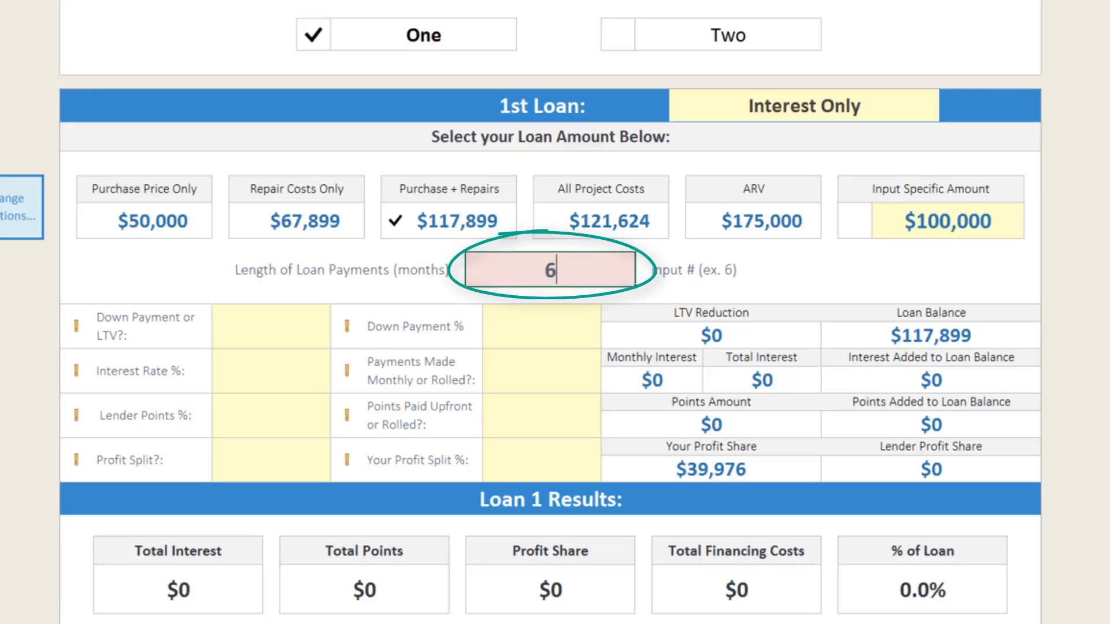
- Base the 1st Loan amount on Purchase + Repairs and set the length of loan payments to 6 months
{"action": "key", "text": "Return"}
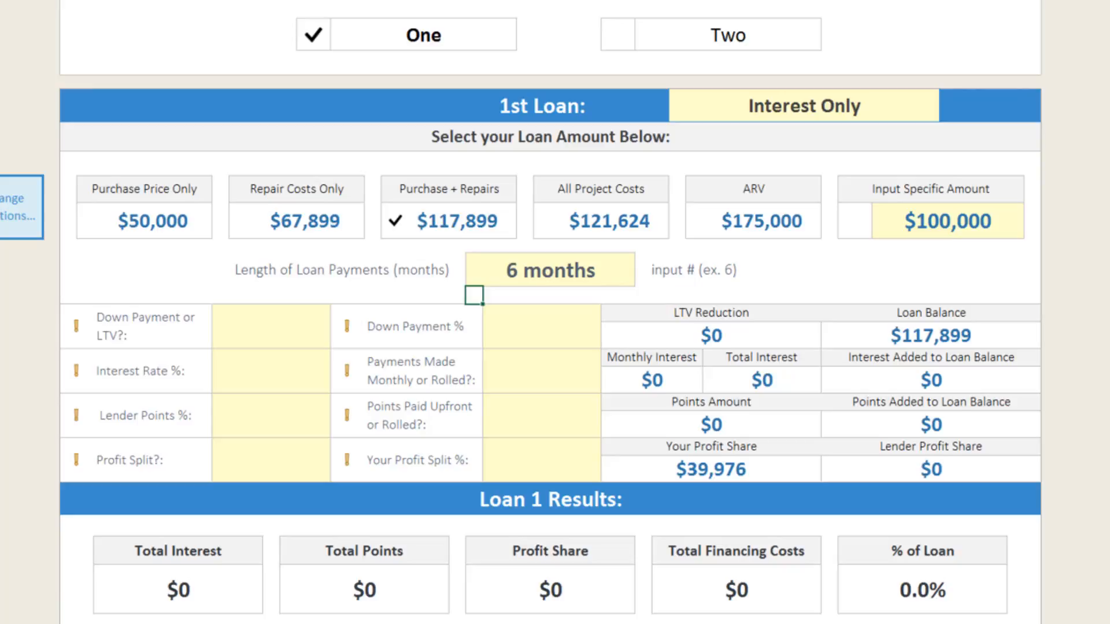
- Choose Down Payment for the 1st Loan's Down Payment or LTV option and set the down payment to 20%
{"action": "left_click", "coordinate": [271, 326]}
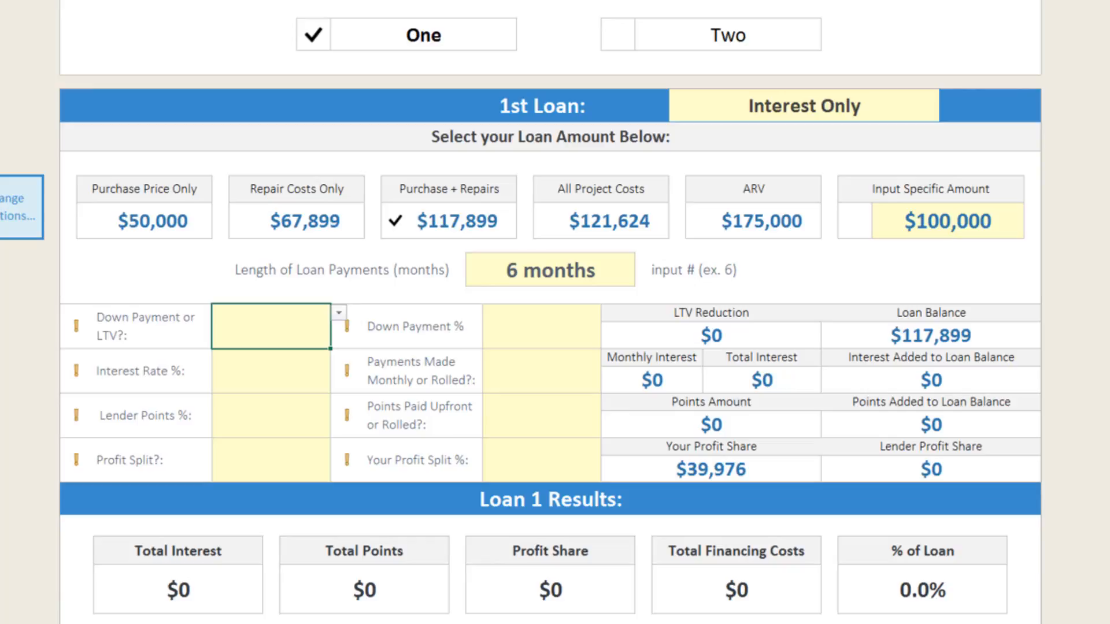
{"action": "left_click", "coordinate": [338, 313]}
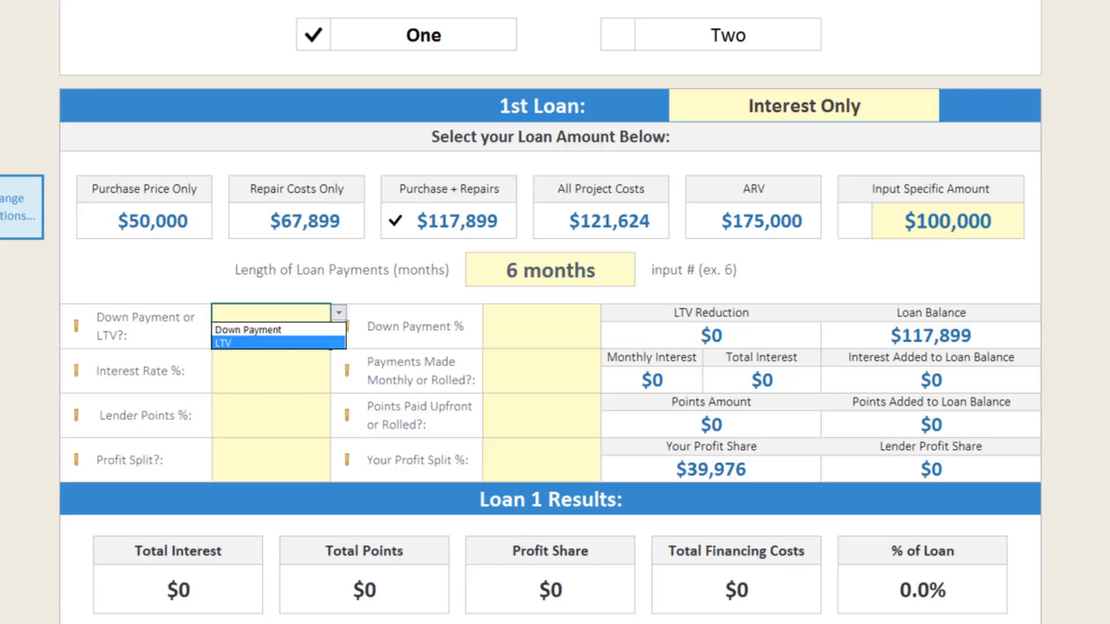
{"action": "key", "text": "Return"}
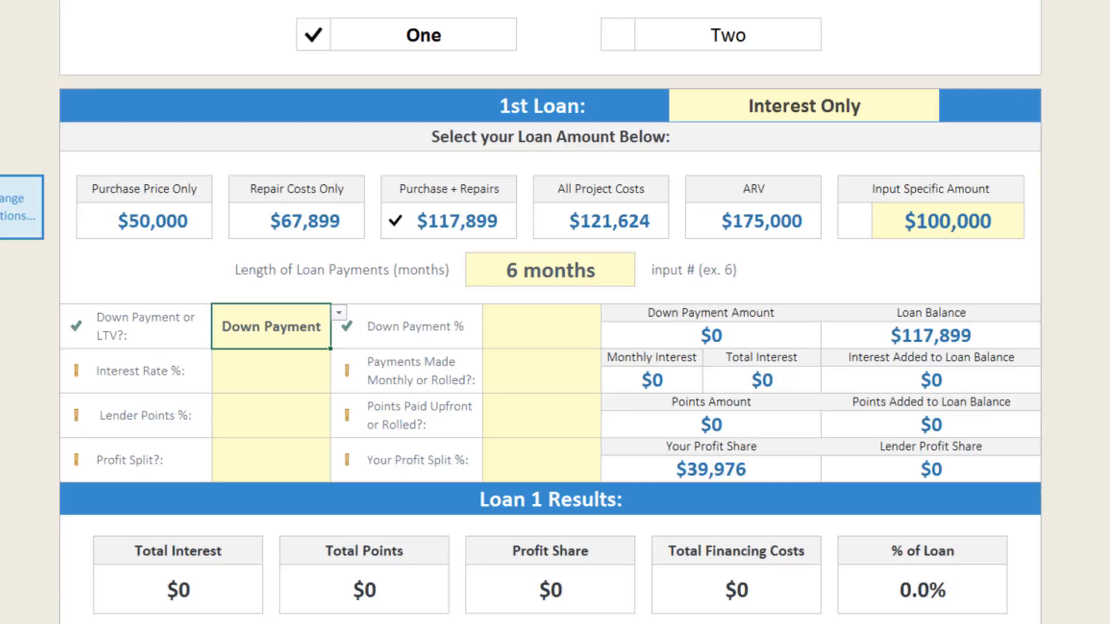
{"action": "left_click", "coordinate": [542, 327]}
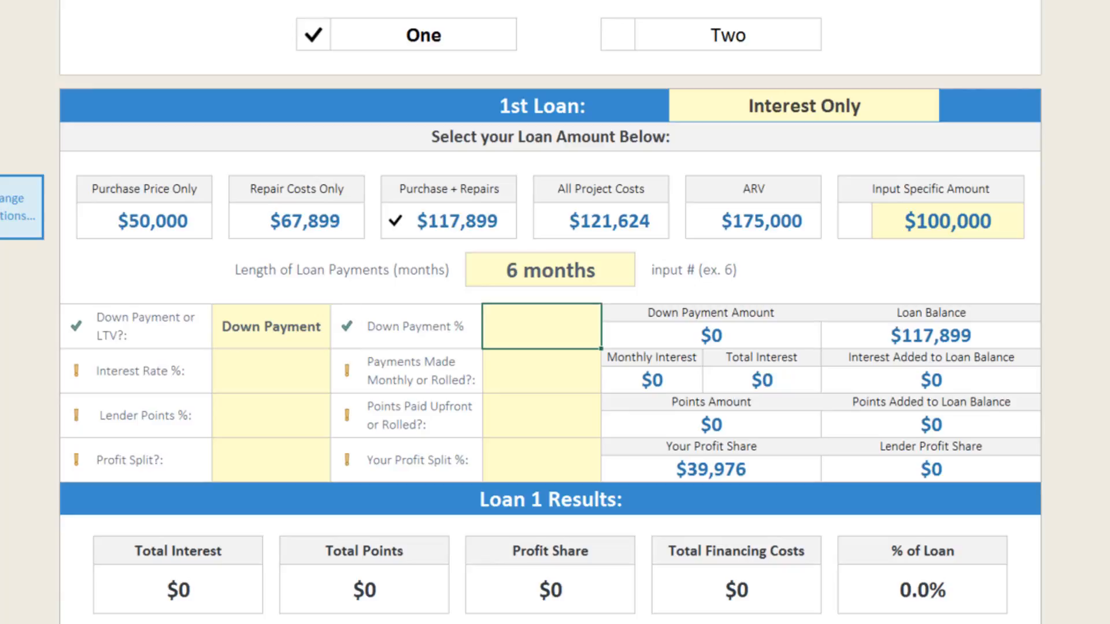
{"action": "type", "text": "20"}
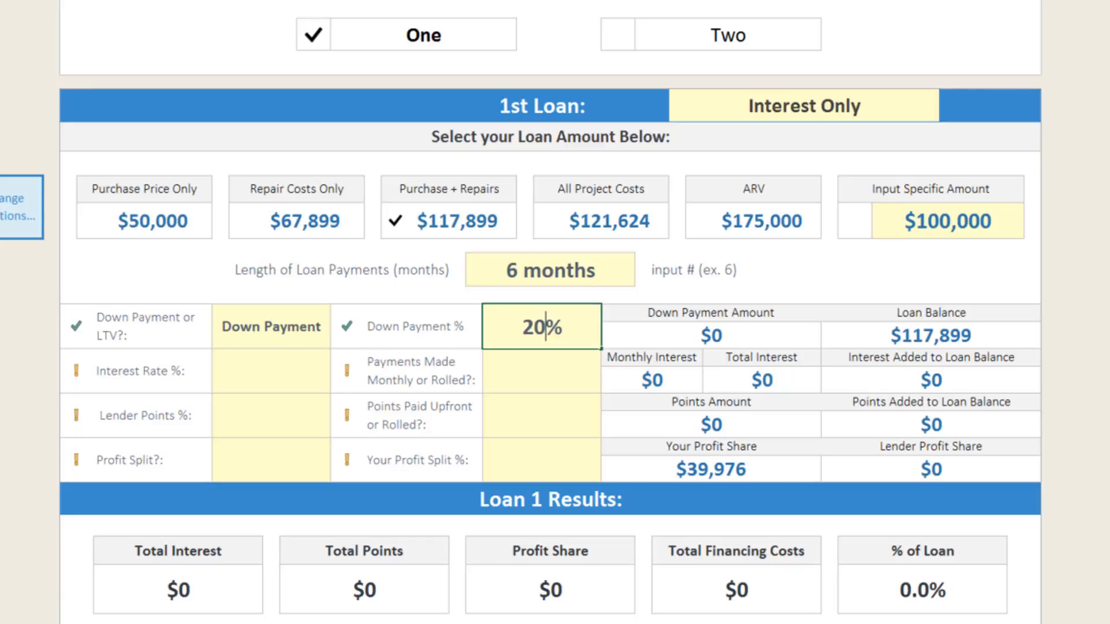
{"action": "key", "text": "Return"}
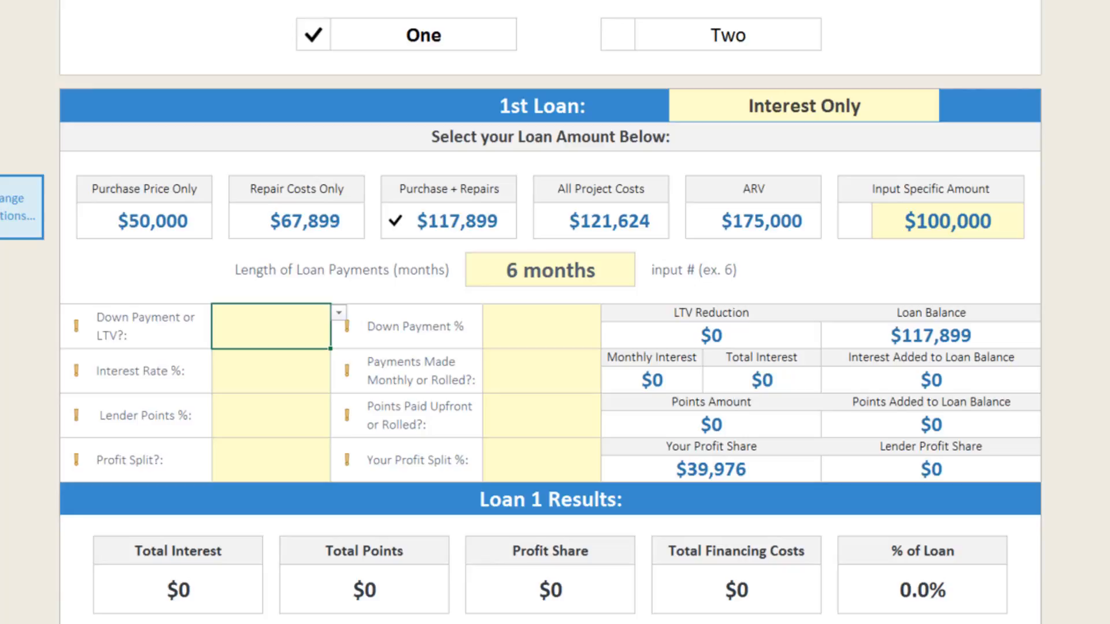
- Choose LTV for the 1st Loan's Down Payment or LTV option and set the LTV ratio to 70%
{"action": "left_click", "coordinate": [339, 312]}
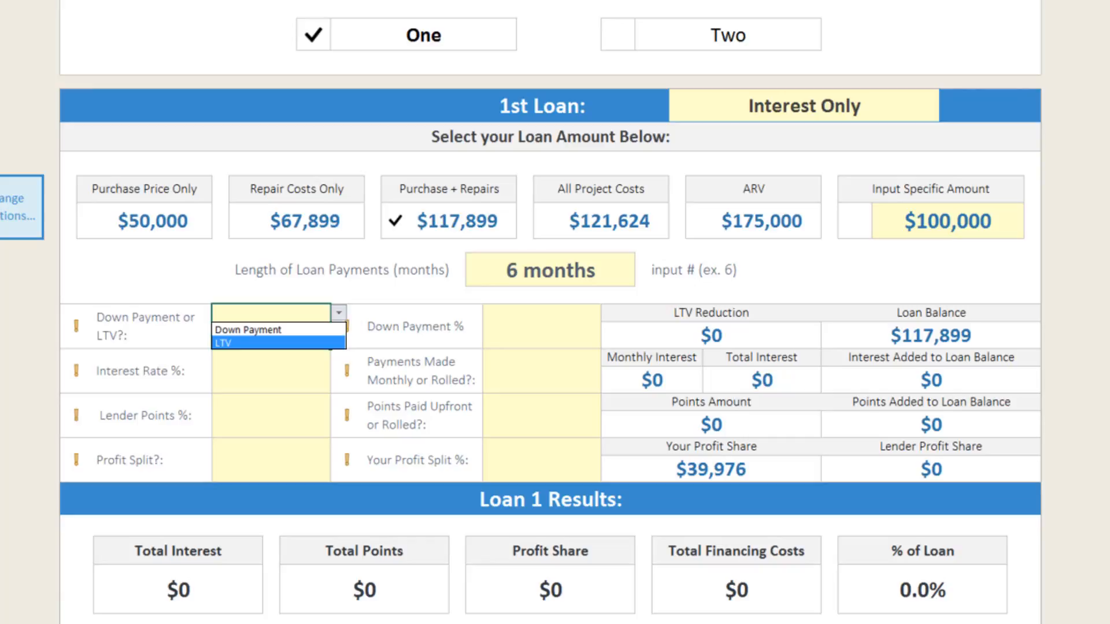
{"action": "key", "text": "Return"}
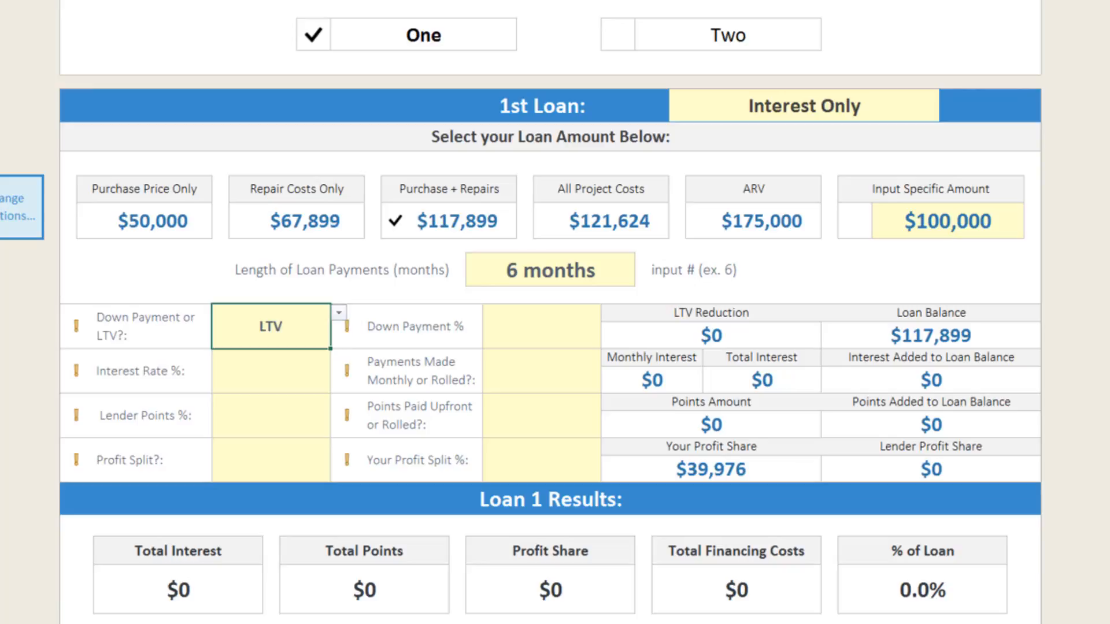
{"action": "left_click", "coordinate": [542, 326]}
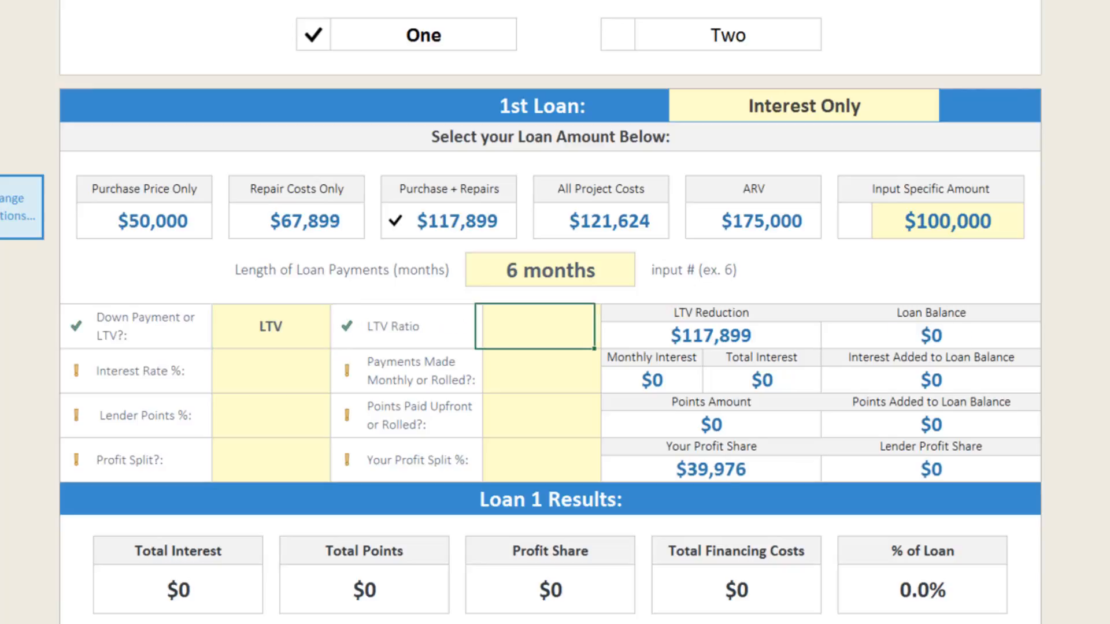
{"action": "type", "text": "70"}
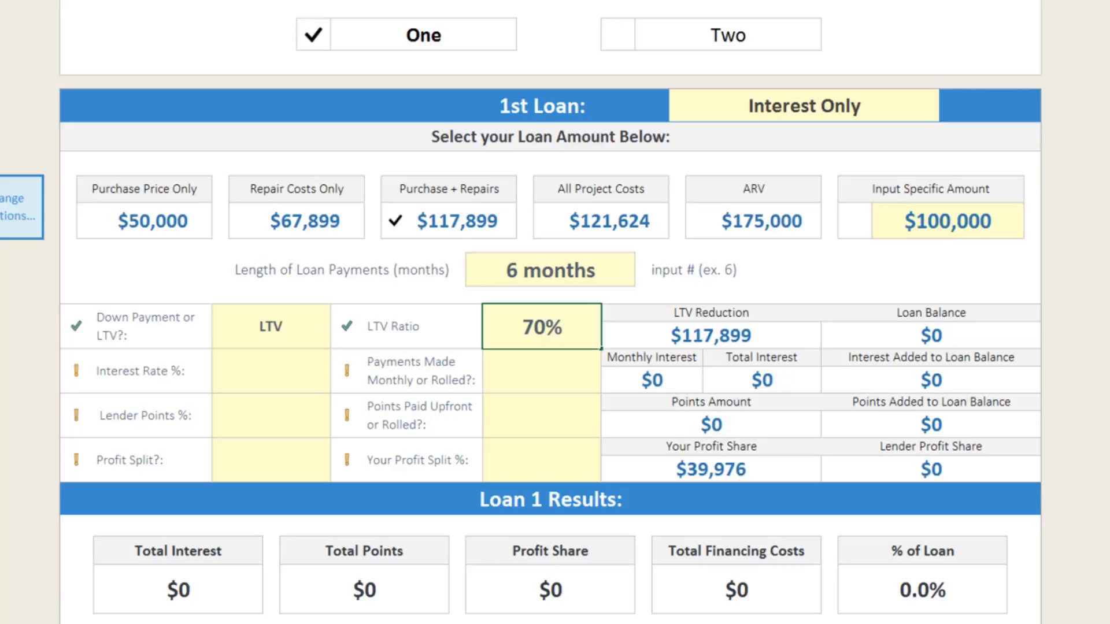
{"action": "key", "text": "Return"}
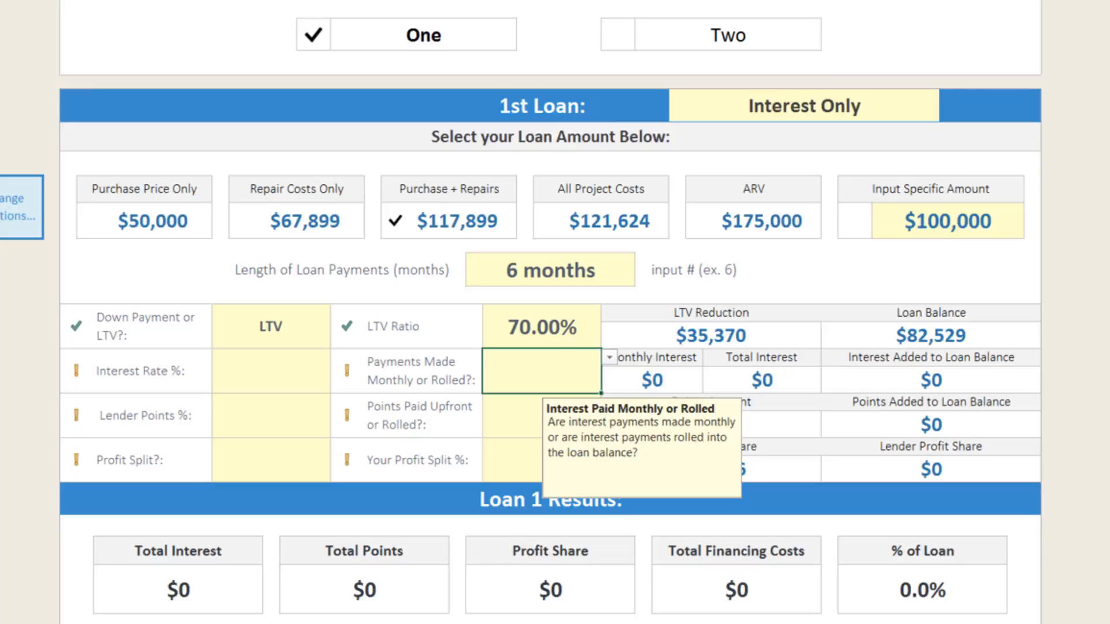
- Set the 1st Loan's interest rate to 12% with payments made Monthly
{"action": "left_click", "coordinate": [271, 371]}
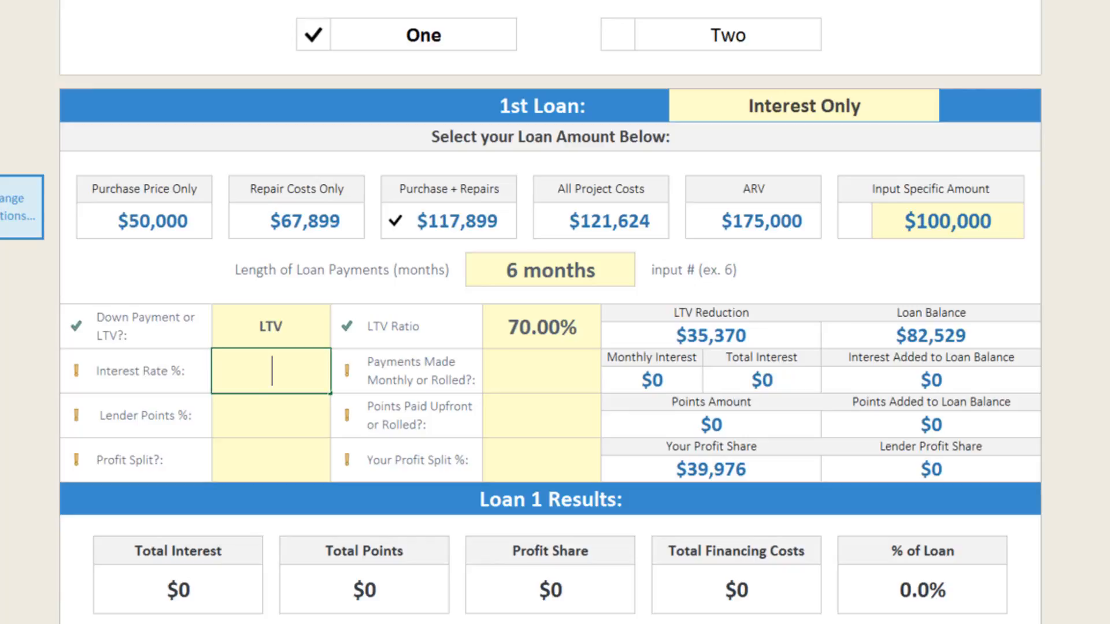
{"action": "type", "text": "12"}
{"action": "key", "text": "Return"}
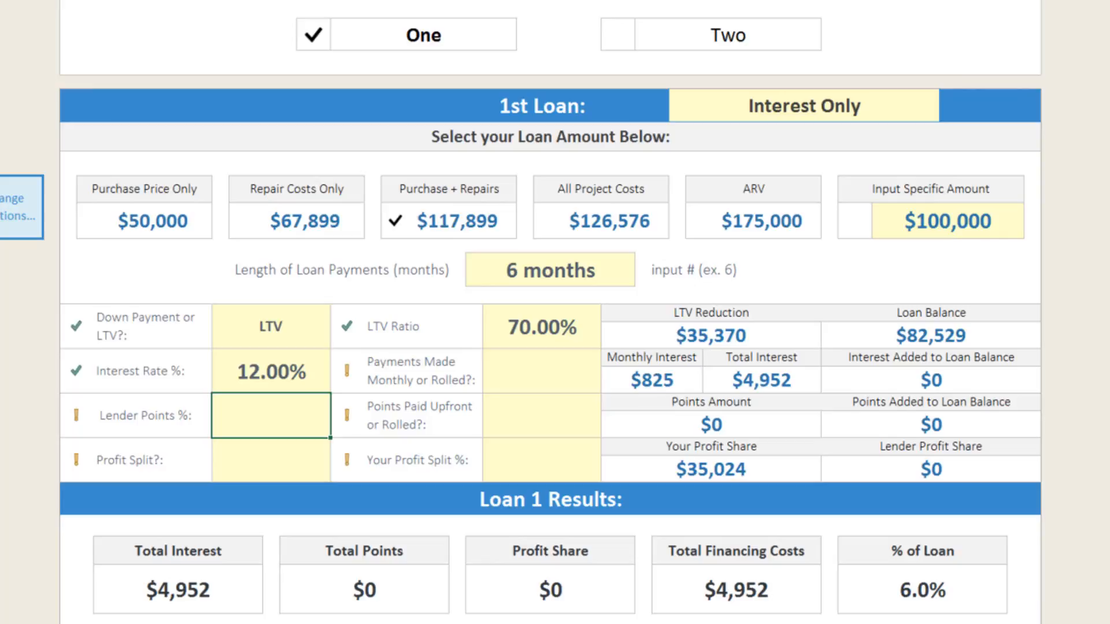
{"action": "left_click", "coordinate": [542, 371]}
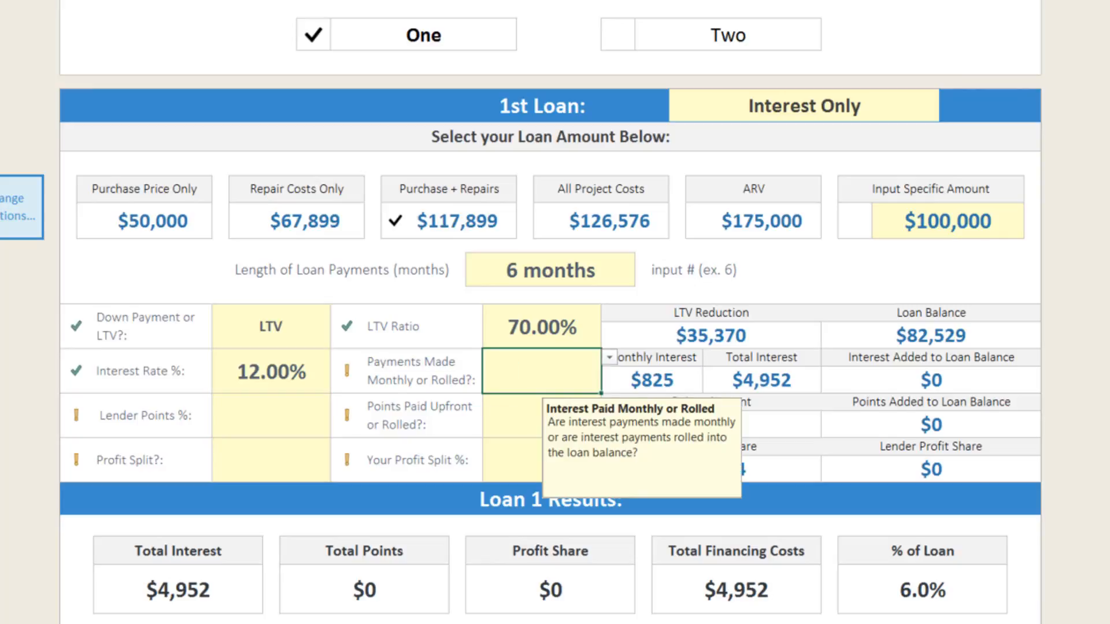
{"action": "left_click", "coordinate": [609, 357]}
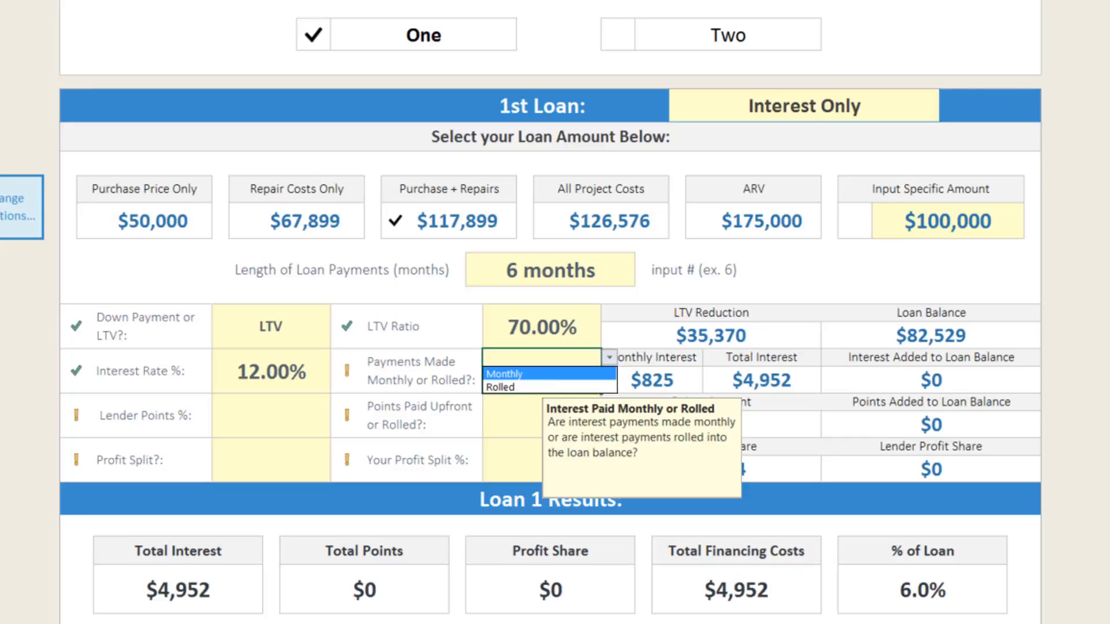
{"action": "key", "text": "Down"}
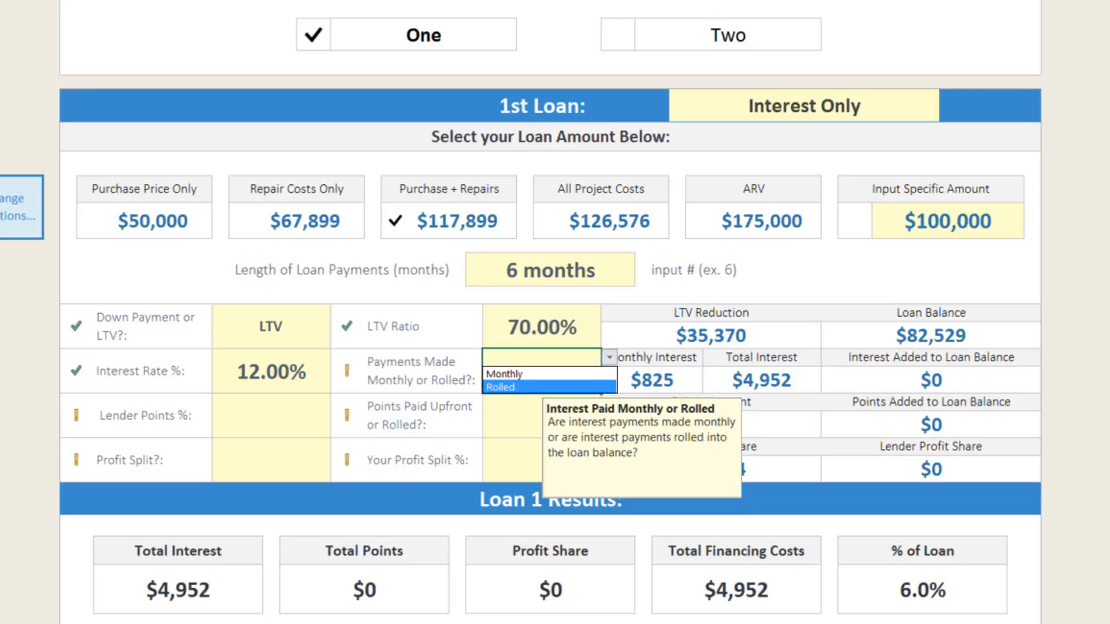
{"action": "key", "text": "Up"}
{"action": "key", "text": "Return"}
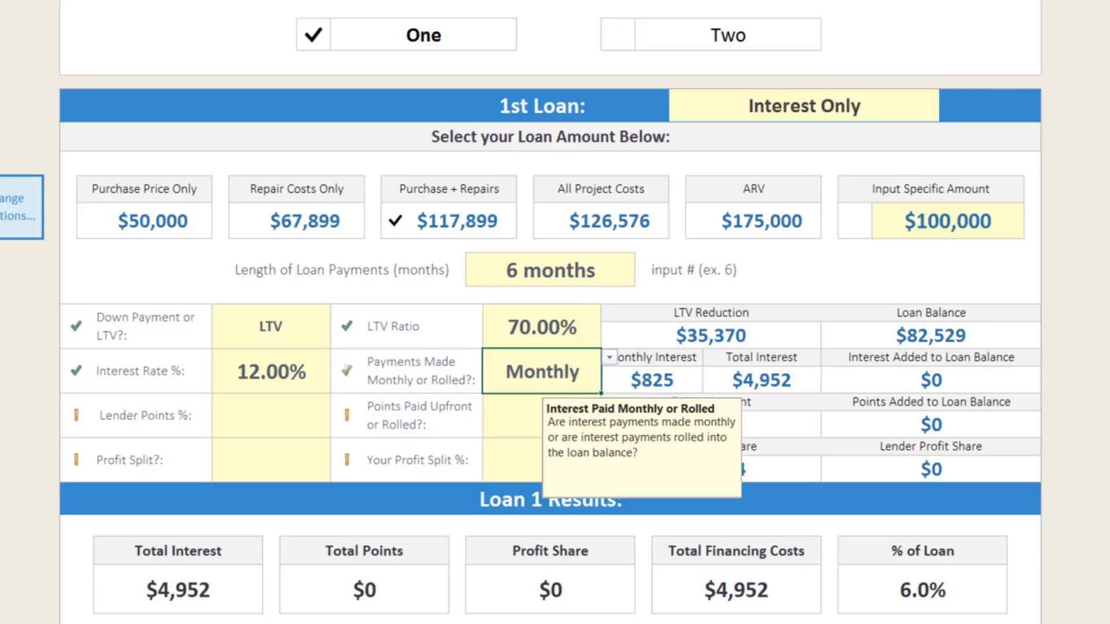
- Set the 1st Loan's lender points to 3% and have the points paid Upfront
{"action": "left_click", "coordinate": [271, 415]}
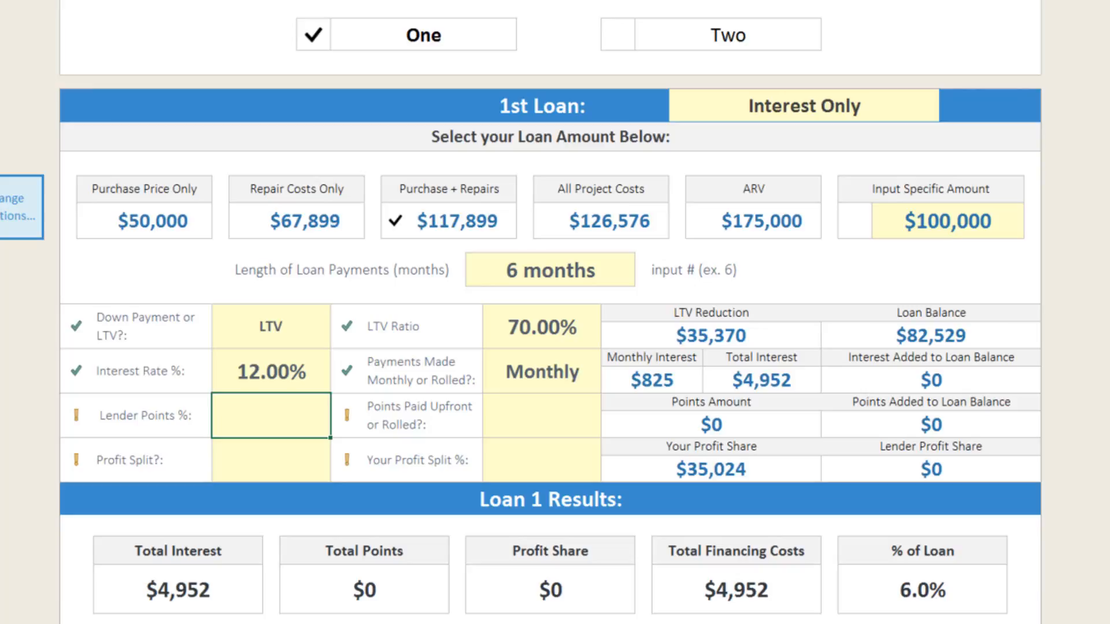
{"action": "type", "text": "3"}
{"action": "key", "text": "Return"}
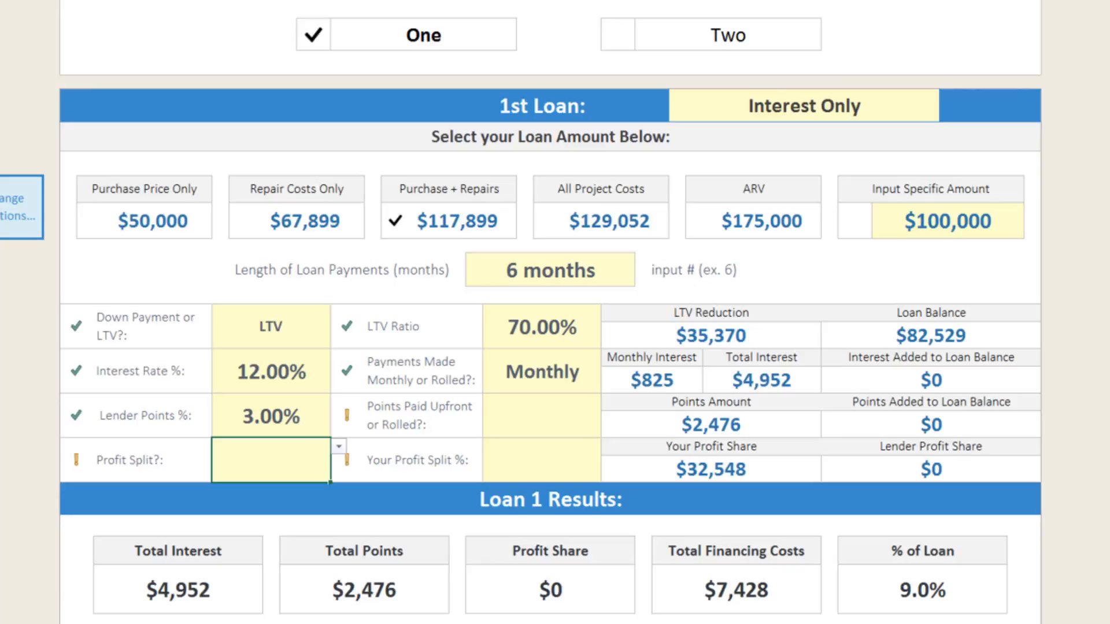
{"action": "left_click", "coordinate": [542, 415]}
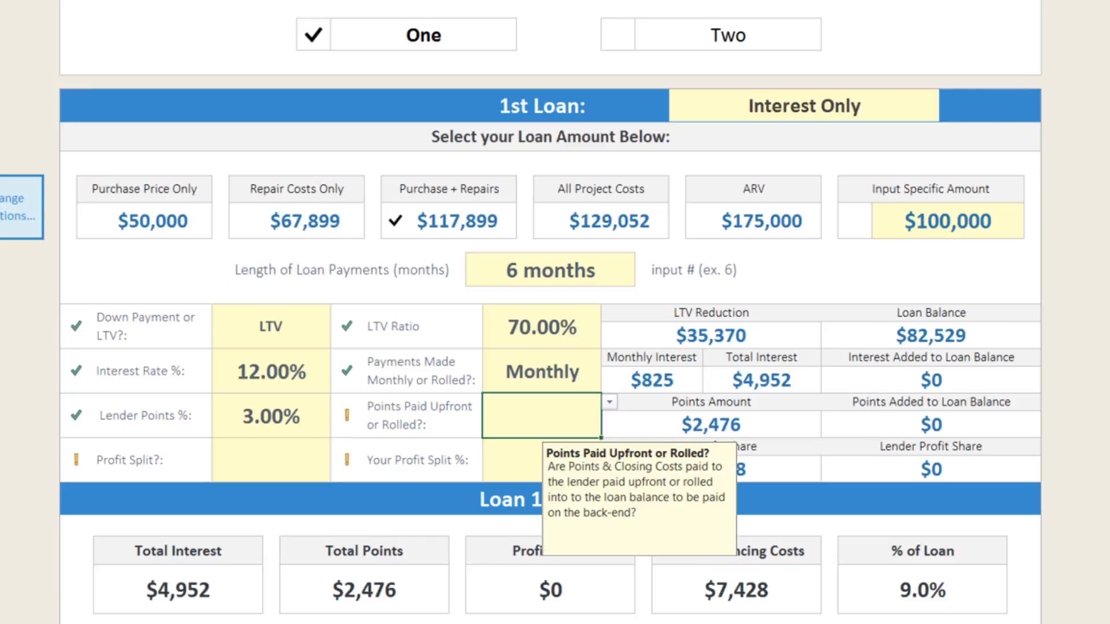
{"action": "left_click", "coordinate": [609, 402]}
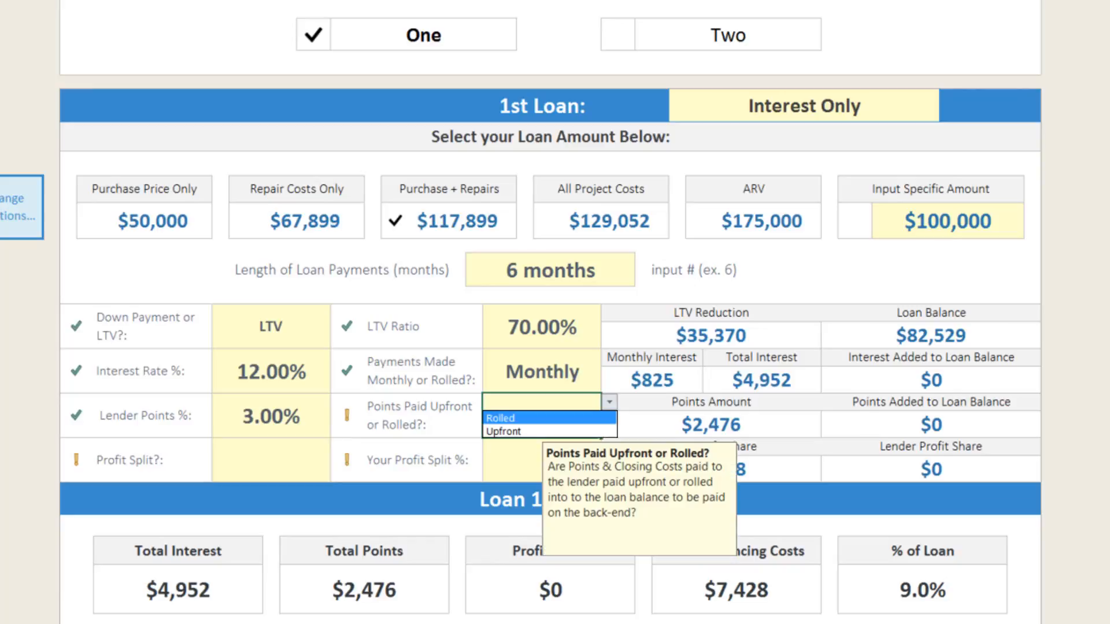
{"action": "key", "text": "Return"}
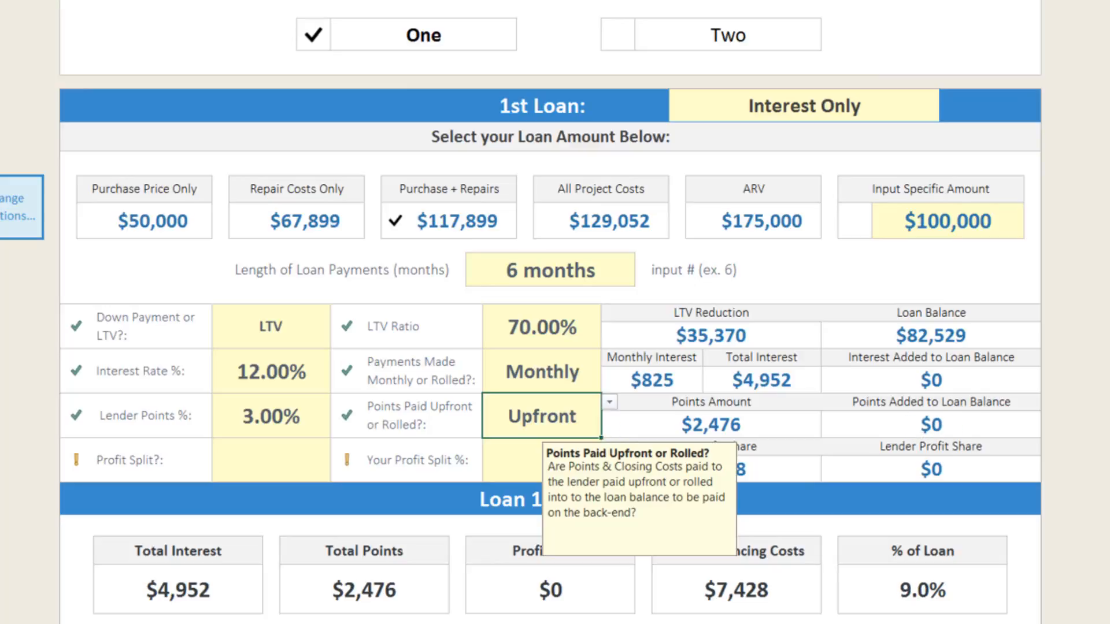
- Set the 1st Loan's Profit Split option to Yes and enter 50% as your profit split percentage
{"action": "left_click", "coordinate": [271, 460]}
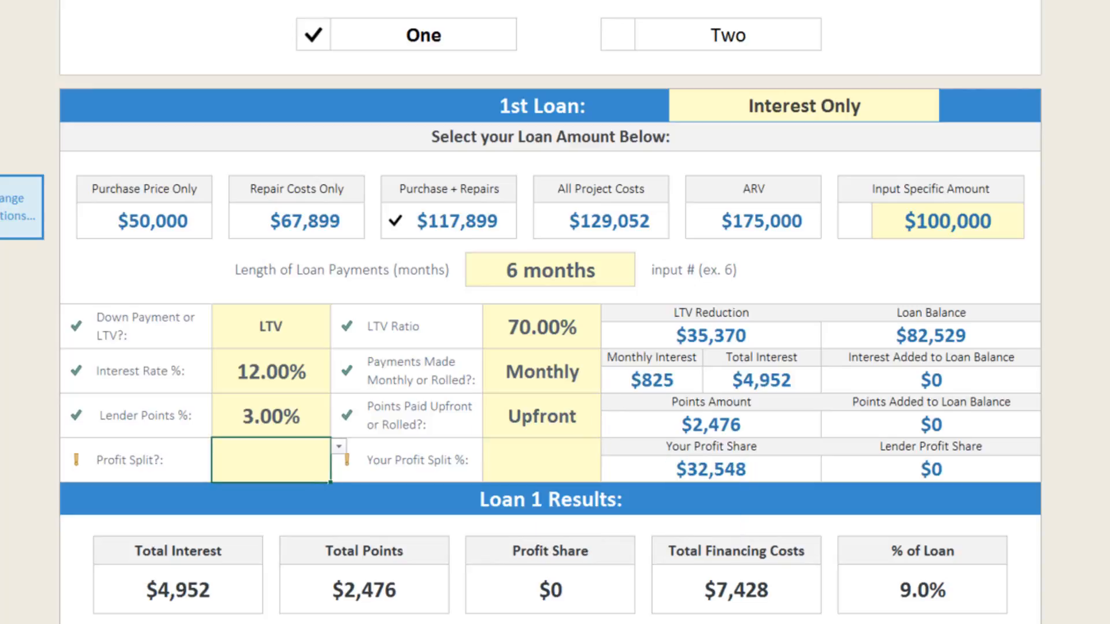
{"action": "key", "text": "alt+Down"}
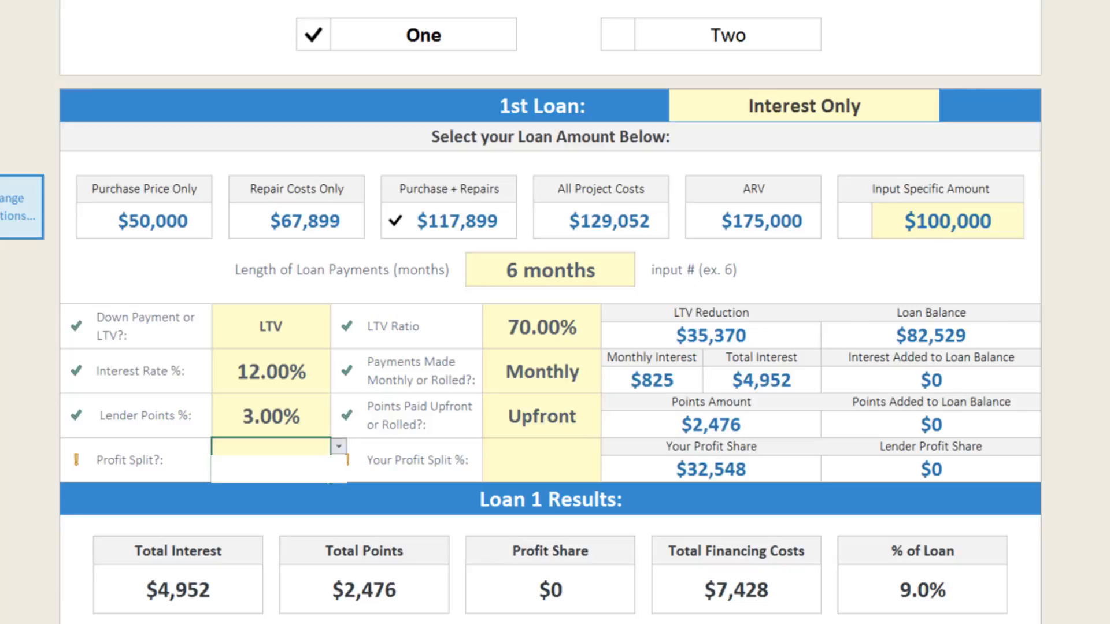
{"action": "key", "text": "Down"}
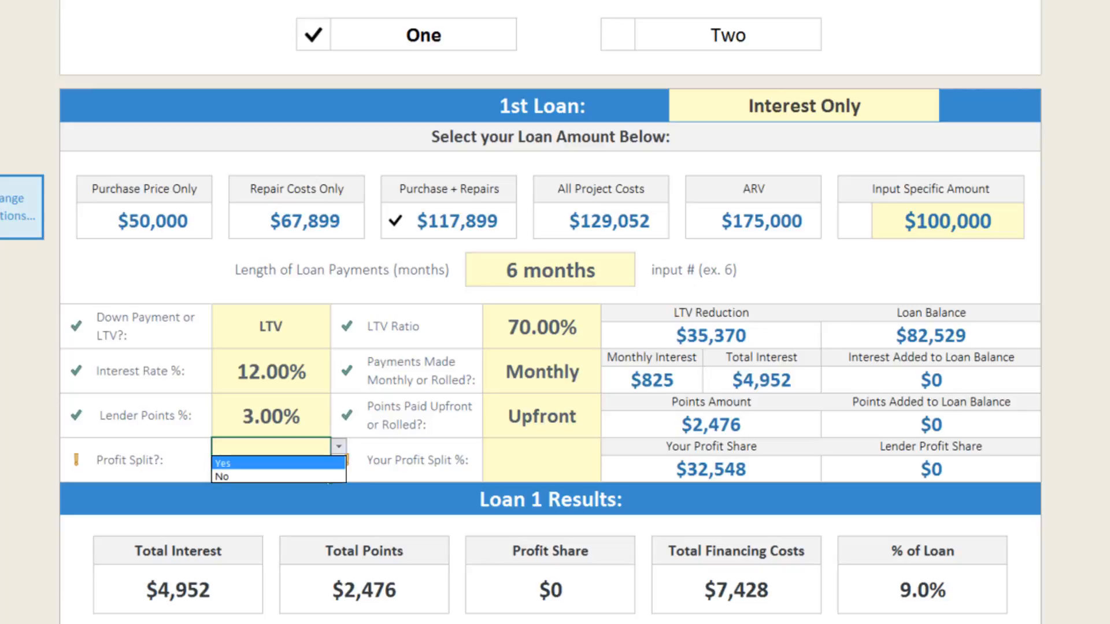
{"action": "key", "text": "Return"}
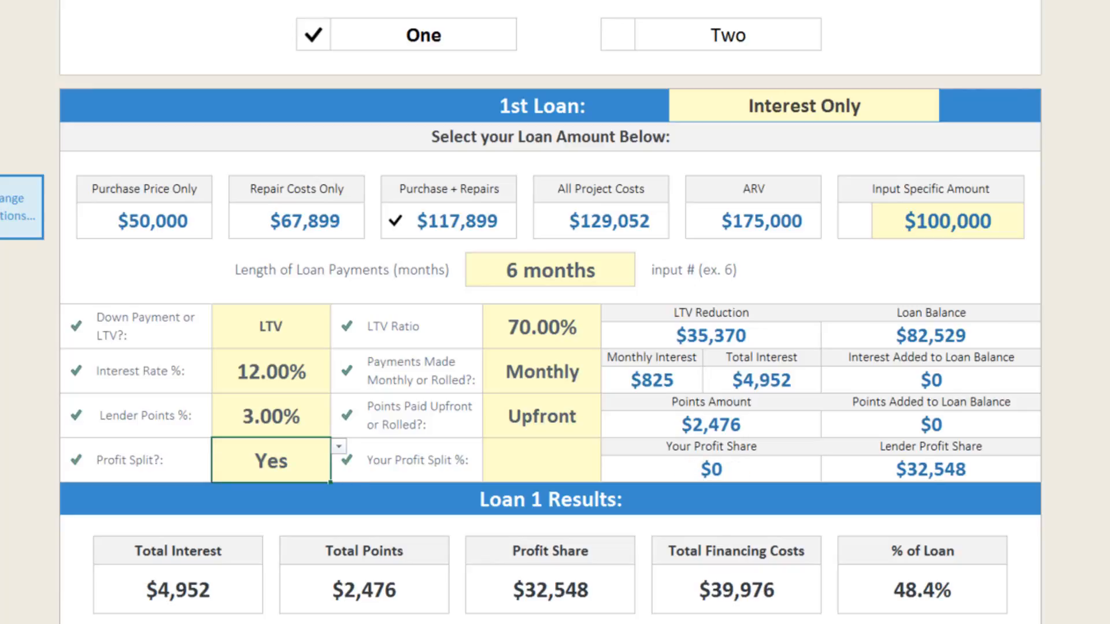
{"action": "left_click", "coordinate": [541, 460]}
{"action": "type", "text": "50"}
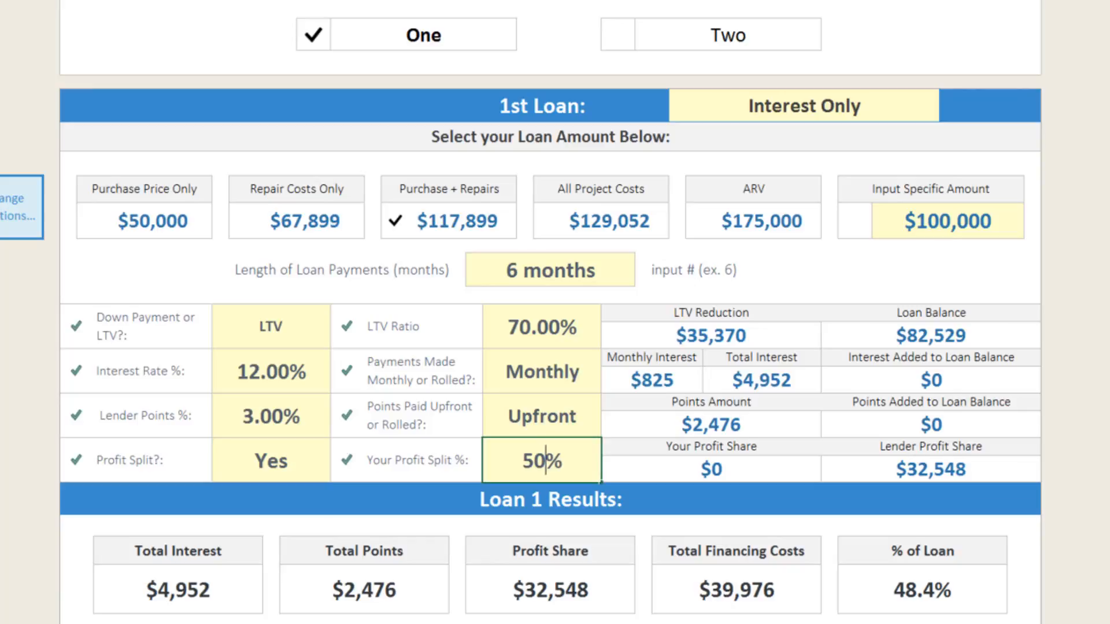
{"action": "key", "text": "Return"}
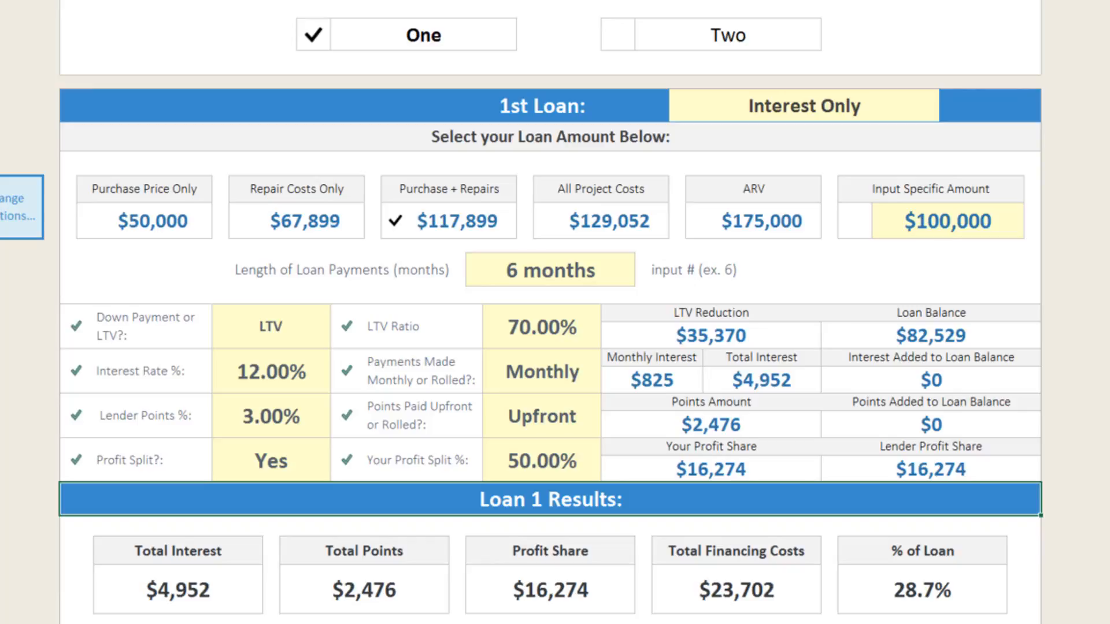
{"action": "scroll", "coordinate": [550, 312], "scroll_direction": "down", "scroll_amount": 5}
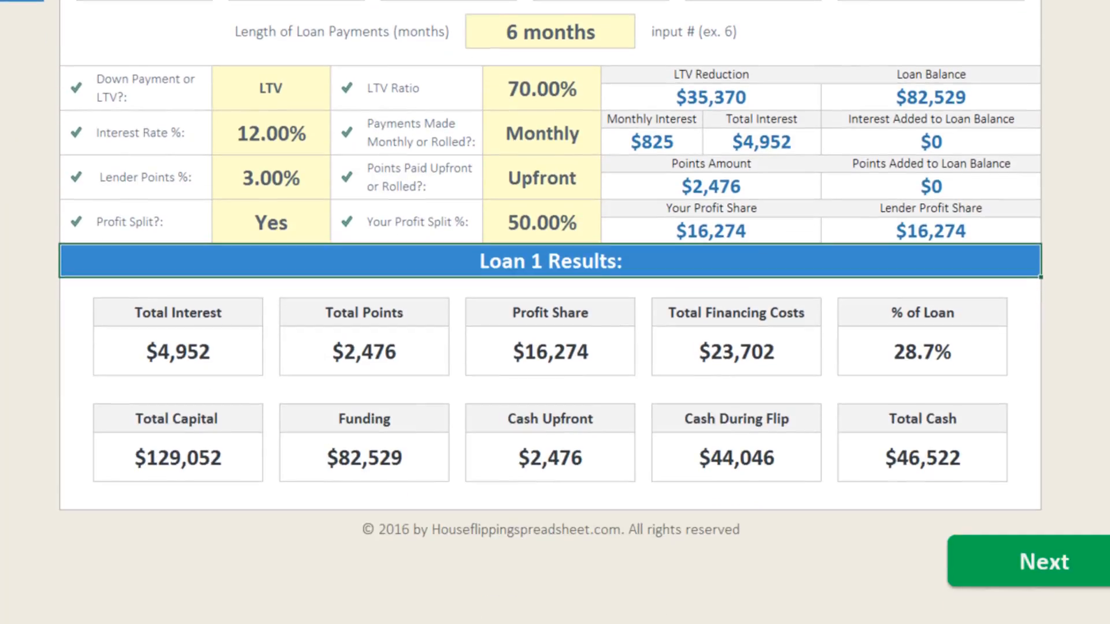